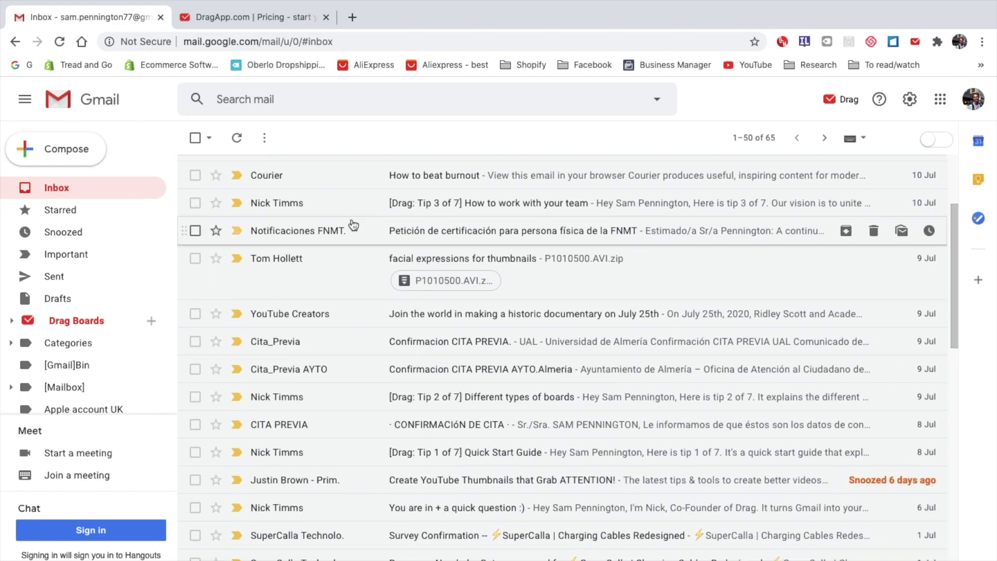
{"action": "scroll", "coordinate": [353, 224], "scroll_direction": "down", "scroll_amount": 7}
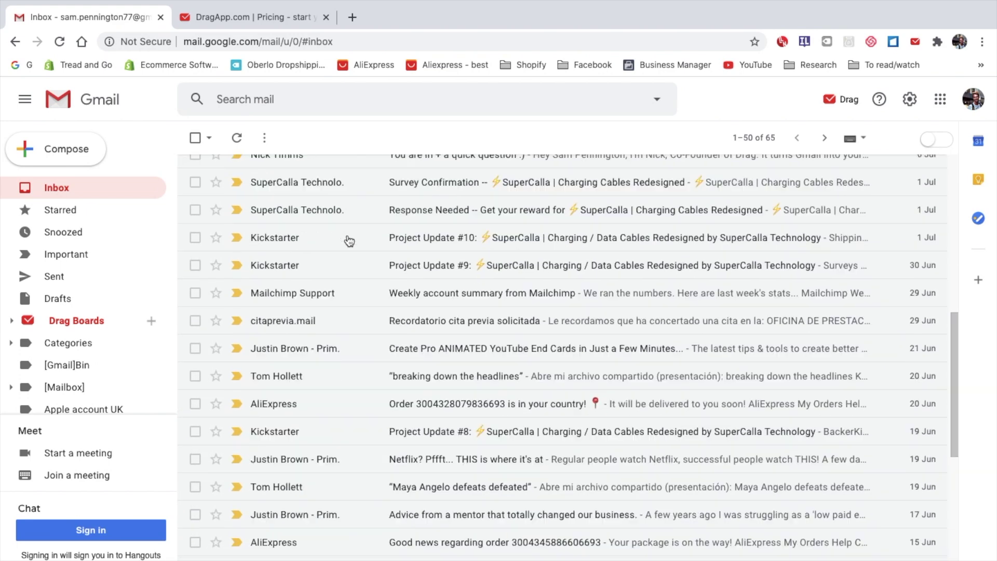
Scroll down through the ordinary Gmail inbox list and back to the top
{"action": "scroll", "coordinate": [349, 241], "scroll_direction": "up", "scroll_amount": 11}
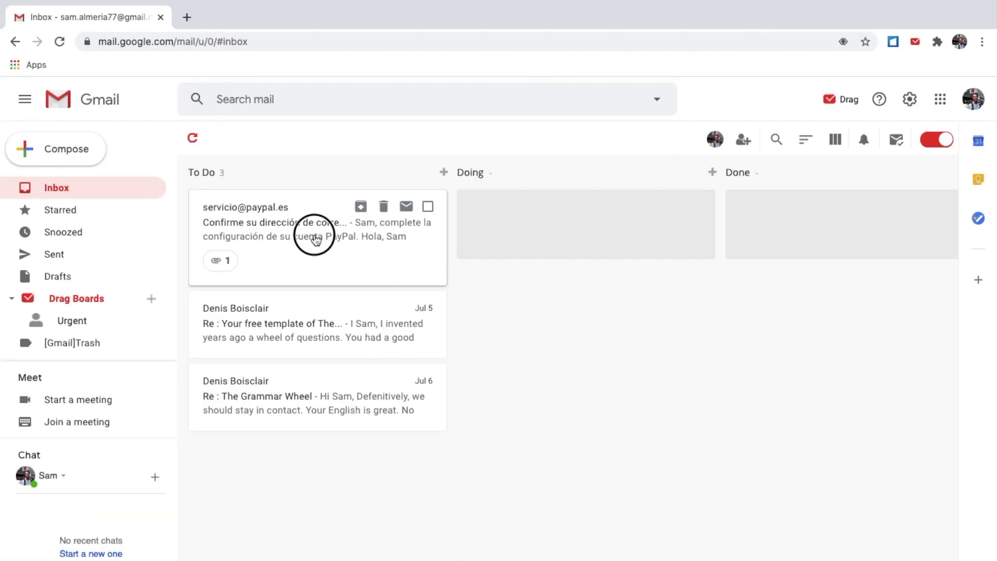
Move the PayPal email from To Do into Doing and replace its task text with 'Speak to Tom'
{"action": "left_click_drag", "start_coordinate": [311, 234], "coordinate": [311, 194]}
{"action": "type", "text": "ccount"}
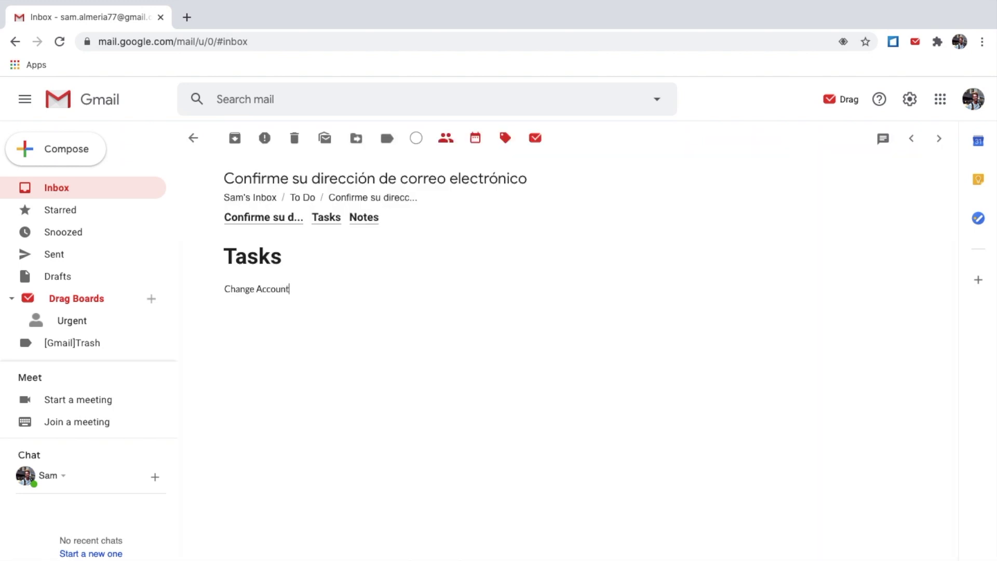
{"action": "key", "text": "Return"}
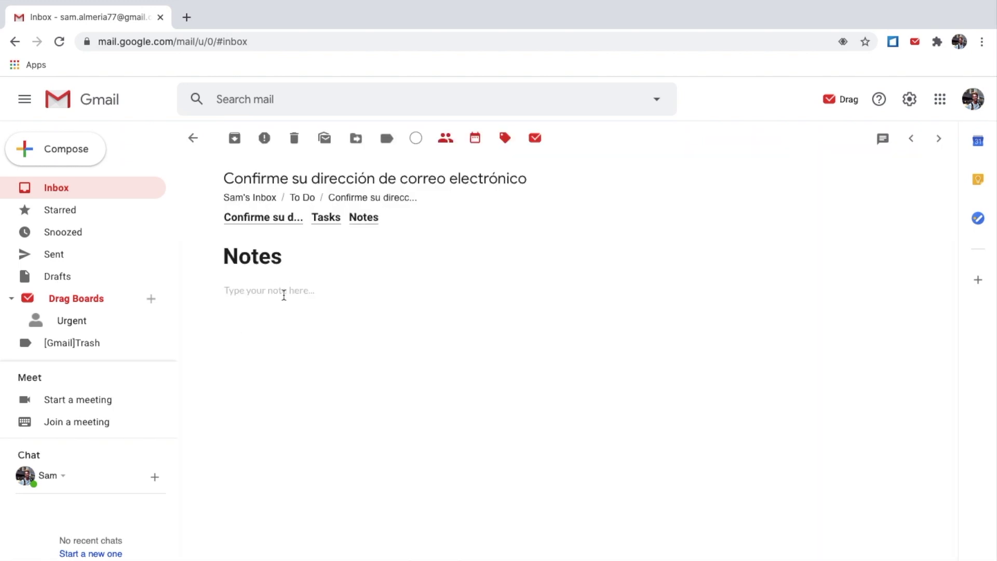
{"action": "type", "text": "Speak to Tom"}
Set the PayPal email's due date to July 13, 2020, then reselect its card on the board
{"action": "left_click", "coordinate": [475, 138]}
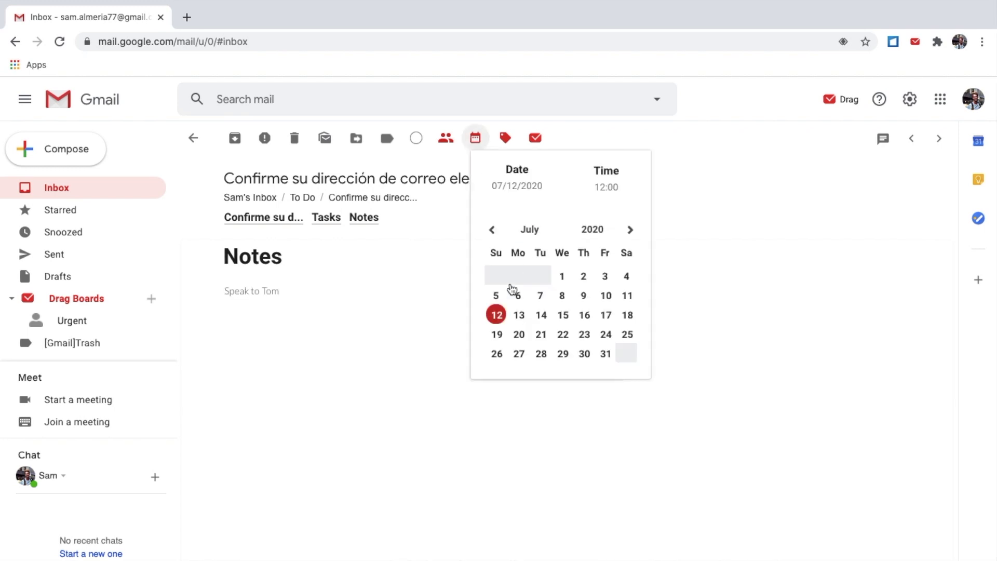
{"action": "left_click", "coordinate": [518, 315]}
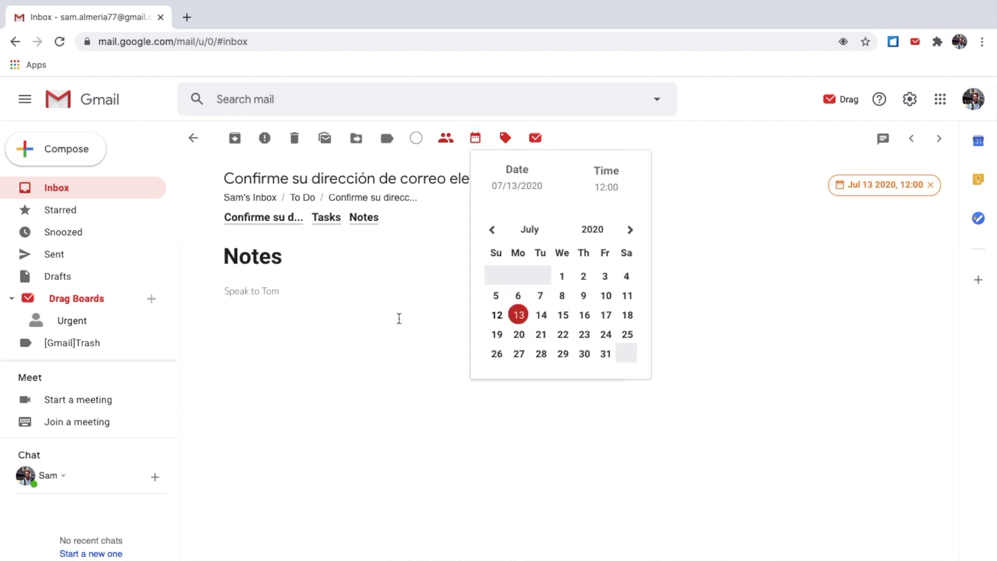
{"action": "left_click", "coordinate": [399, 319]}
{"action": "key", "text": "Escape"}
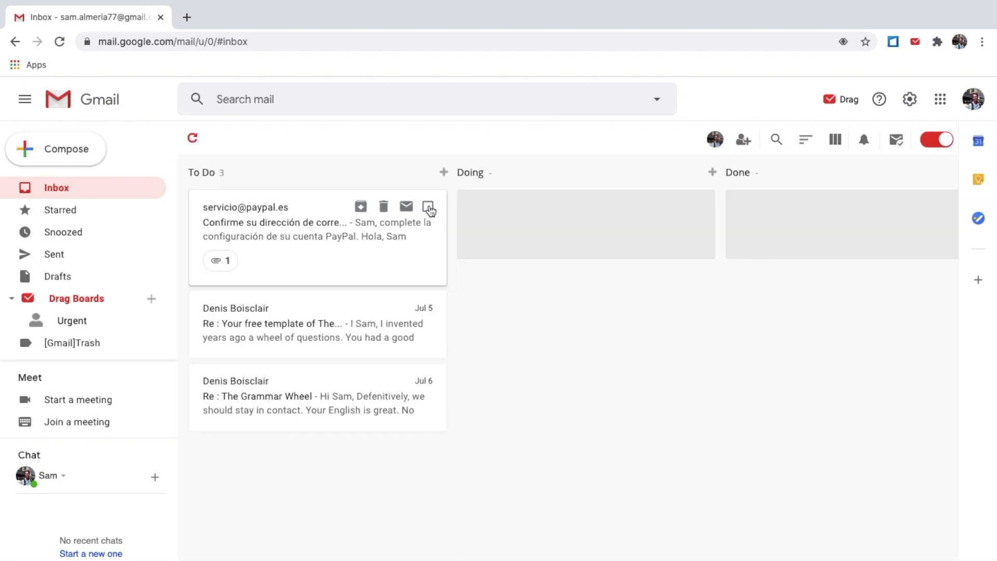
{"action": "left_click", "coordinate": [428, 205]}
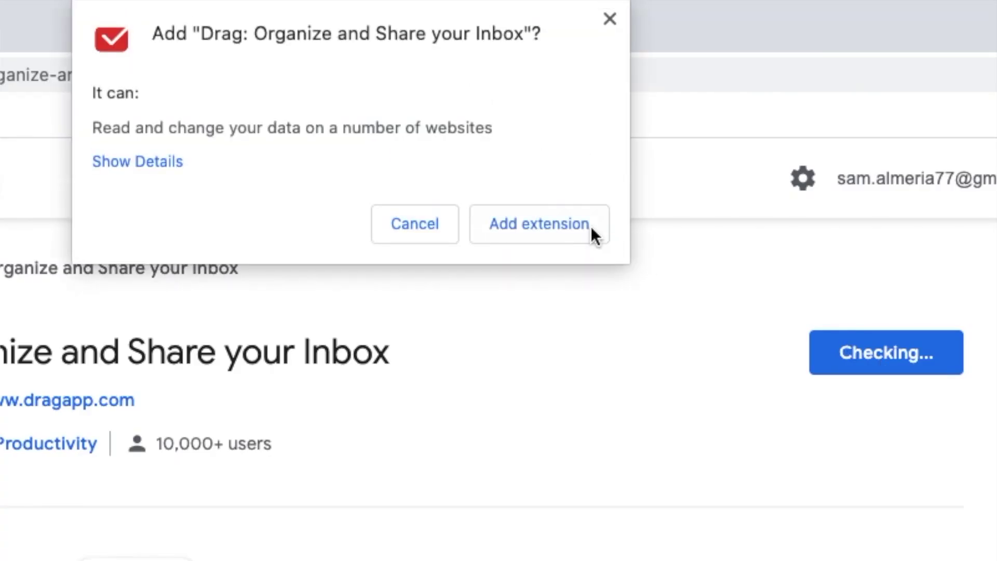
Confirm adding the Drag: Organize and Share your Inbox extension in the prompt
{"action": "left_click", "coordinate": [547, 223]}
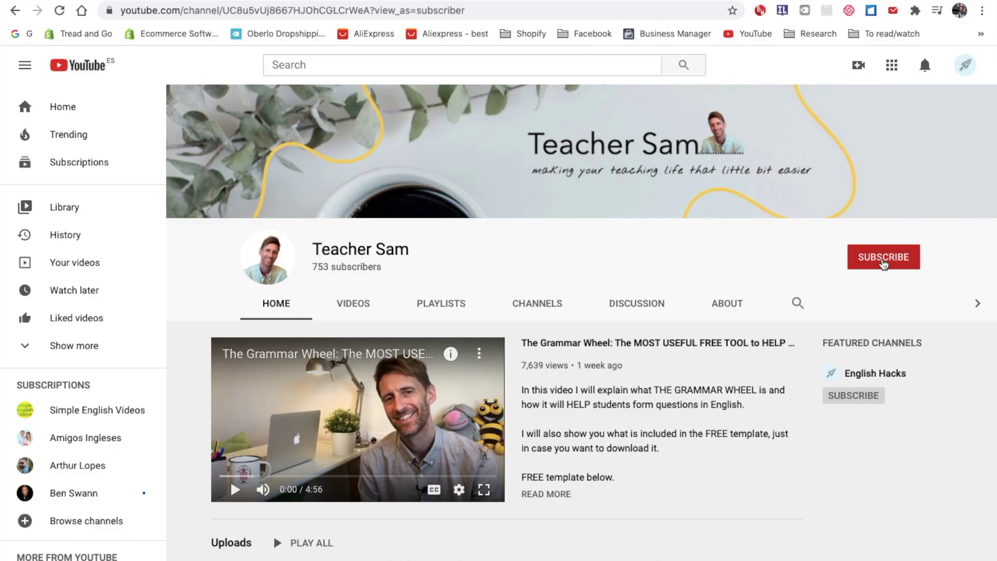
Play the featured Grammar Wheel video, subscribe to the channel, and give the video a like
{"action": "scroll", "coordinate": [370, 238], "scroll_direction": "down", "scroll_amount": 3}
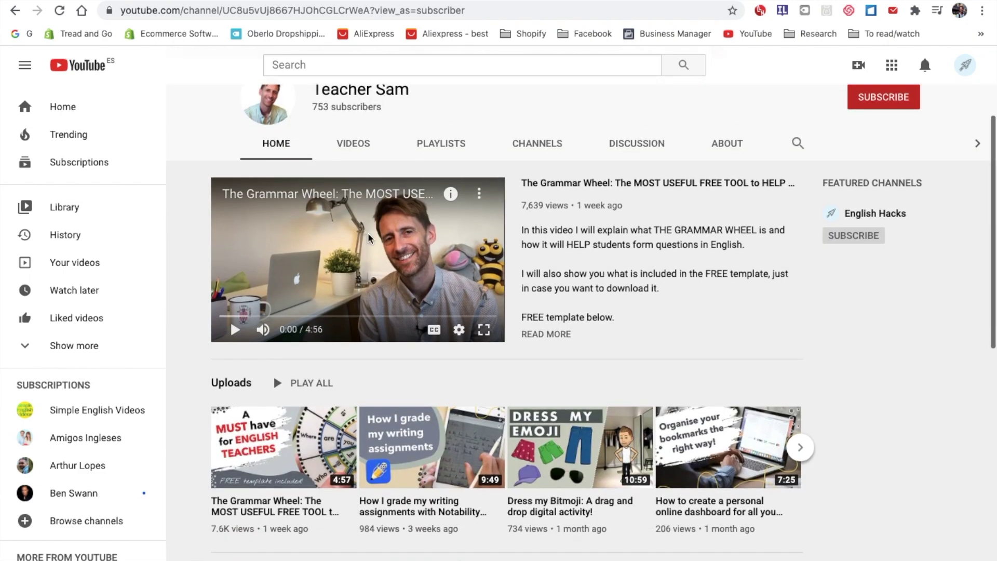
{"action": "scroll", "coordinate": [807, 285], "scroll_direction": "up", "scroll_amount": 3}
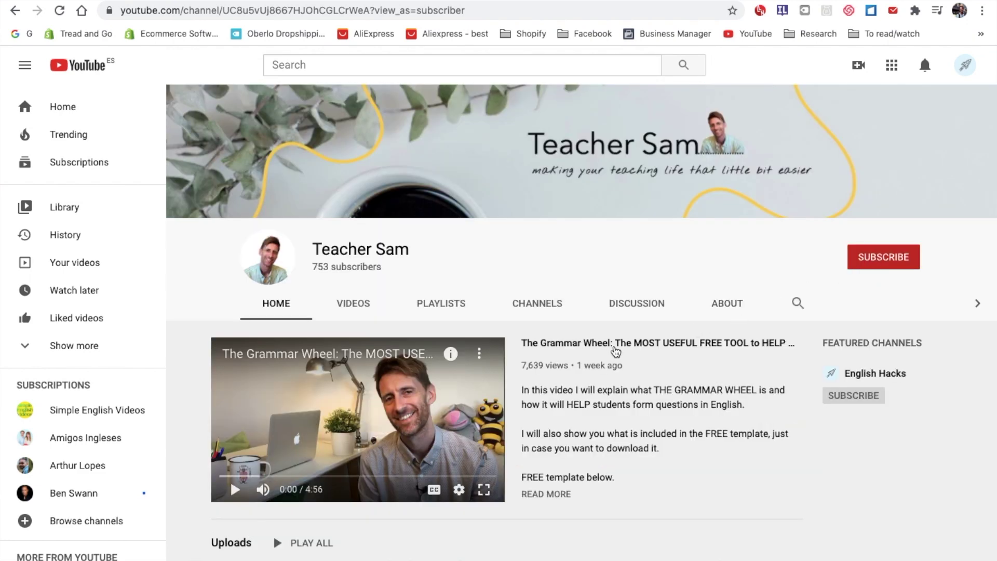
{"action": "left_click", "coordinate": [235, 489]}
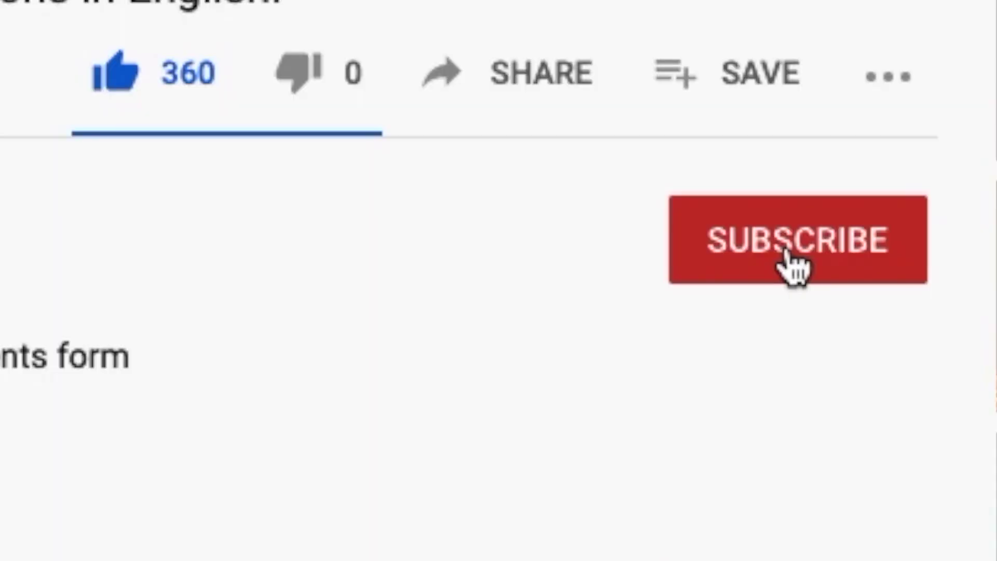
{"action": "left_click", "coordinate": [792, 266]}
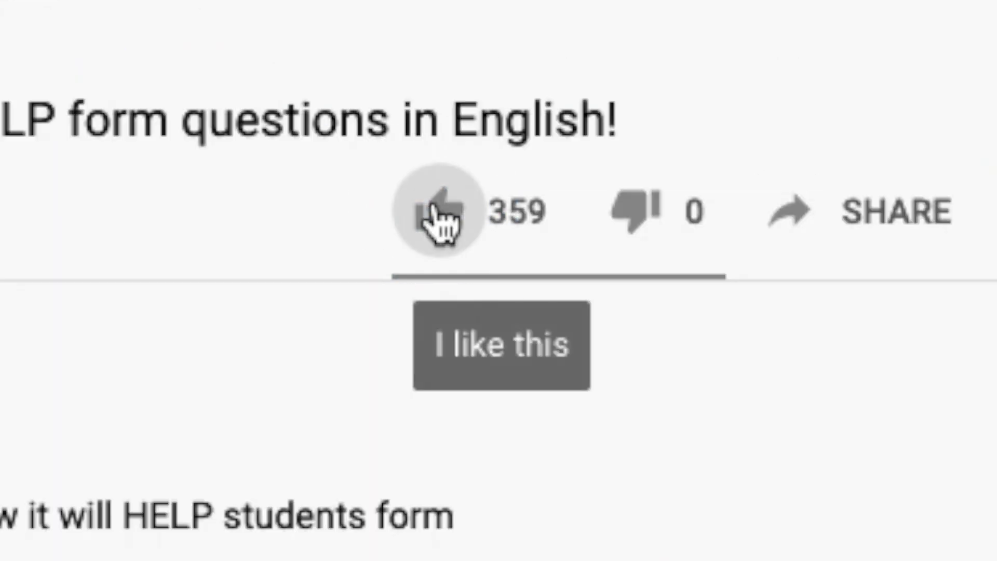
{"action": "left_click", "coordinate": [115, 72]}
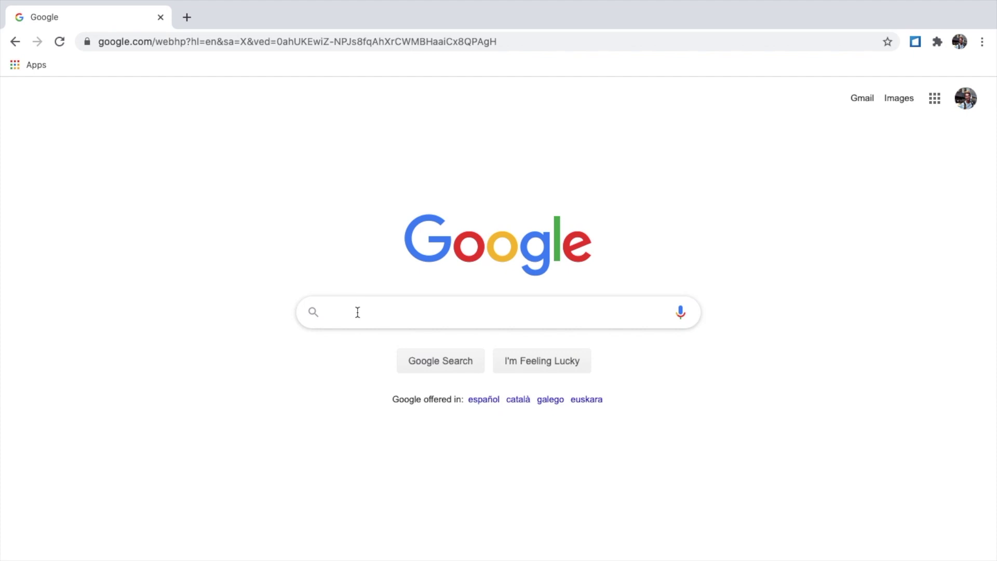
Search Google for 'drag email' and open the DragApp website from the results
{"action": "left_click", "coordinate": [357, 311]}
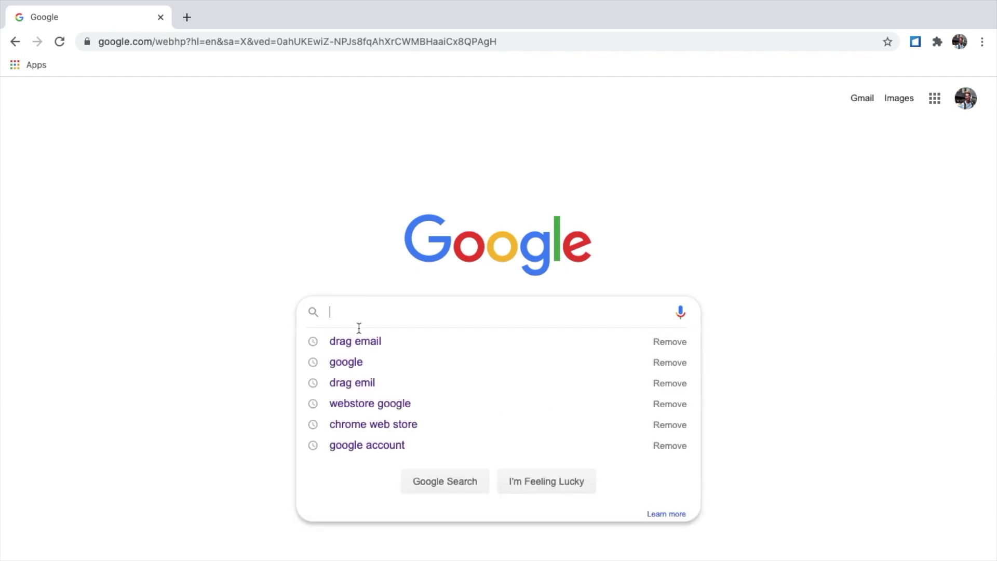
{"action": "left_click", "coordinate": [406, 341]}
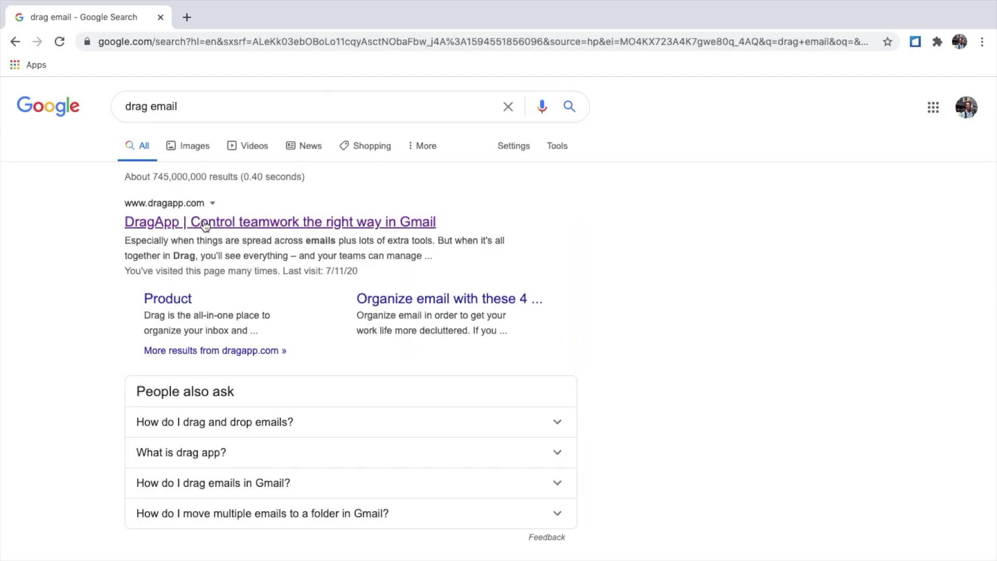
{"action": "left_click", "coordinate": [205, 224]}
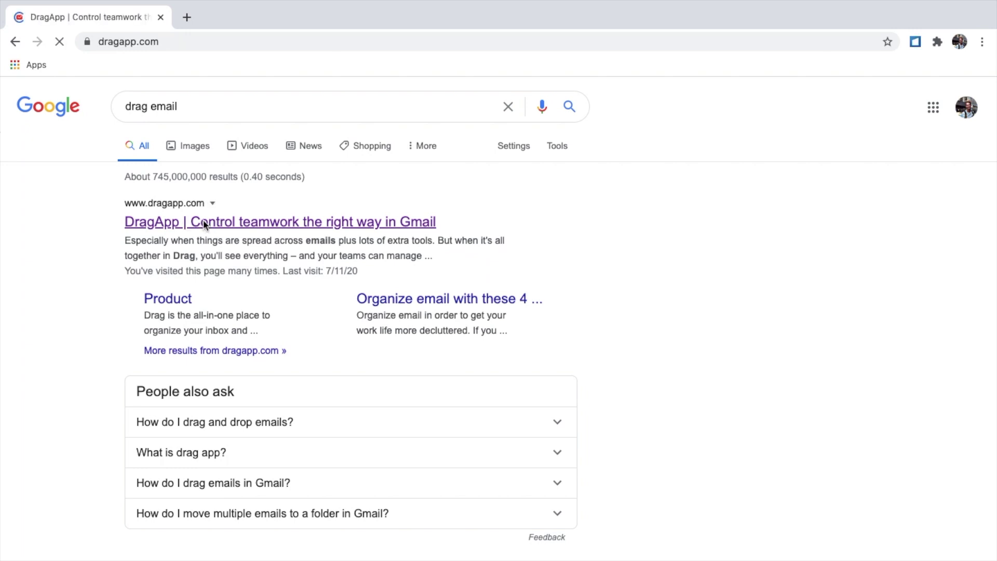
{"action": "scroll", "coordinate": [364, 270], "scroll_direction": "down", "scroll_amount": 3}
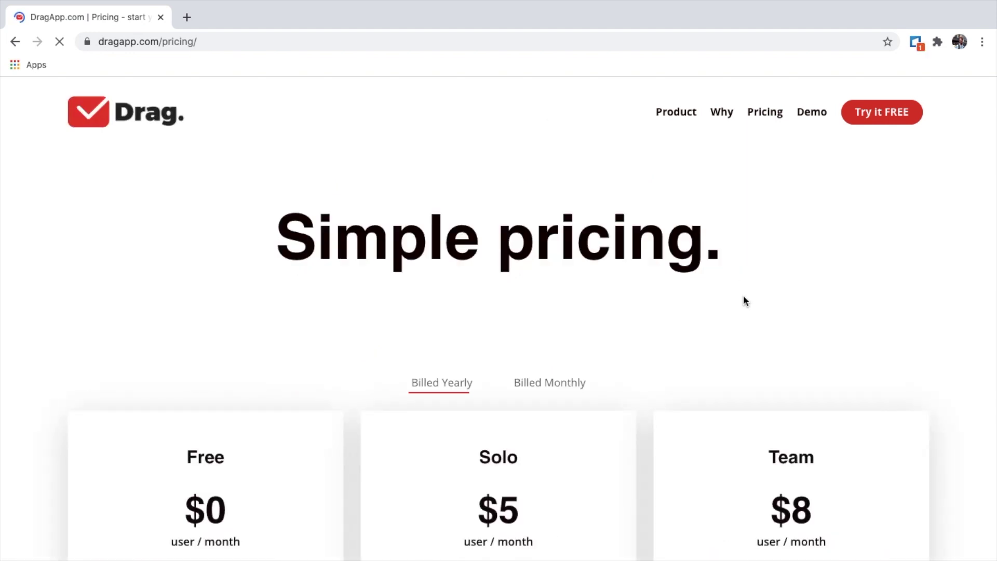
{"action": "scroll", "coordinate": [742, 299], "scroll_direction": "down", "scroll_amount": 2}
{"action": "left_click_drag", "start_coordinate": [768, 296], "coordinate": [826, 297]}
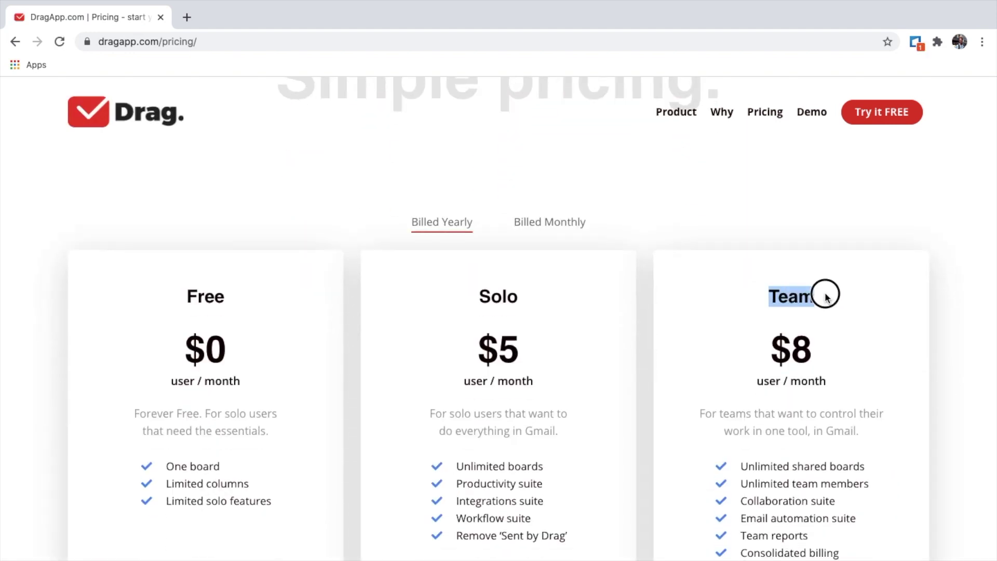
{"action": "scroll", "coordinate": [321, 370], "scroll_direction": "down", "scroll_amount": 5}
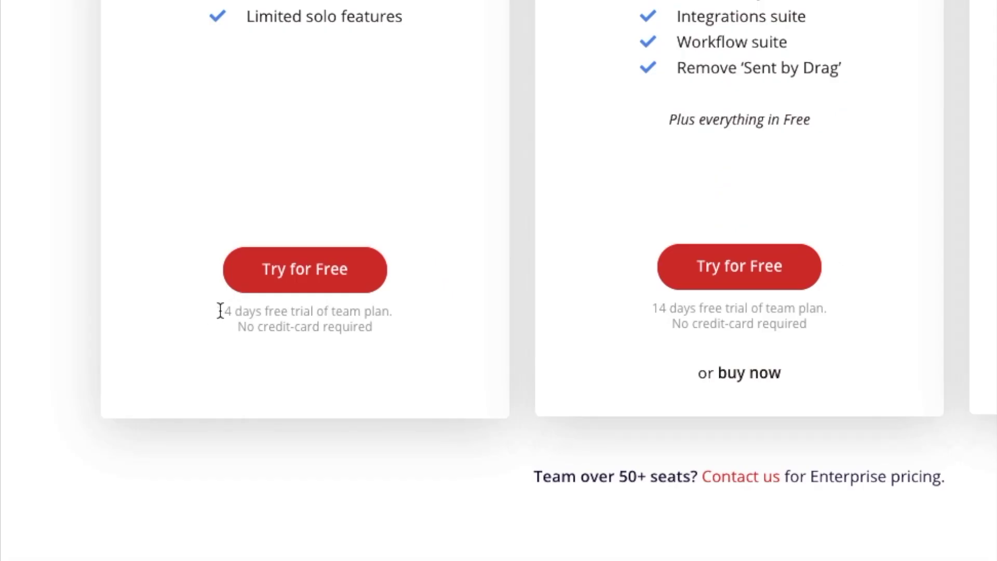
{"action": "left_click_drag", "start_coordinate": [220, 310], "coordinate": [378, 314]}
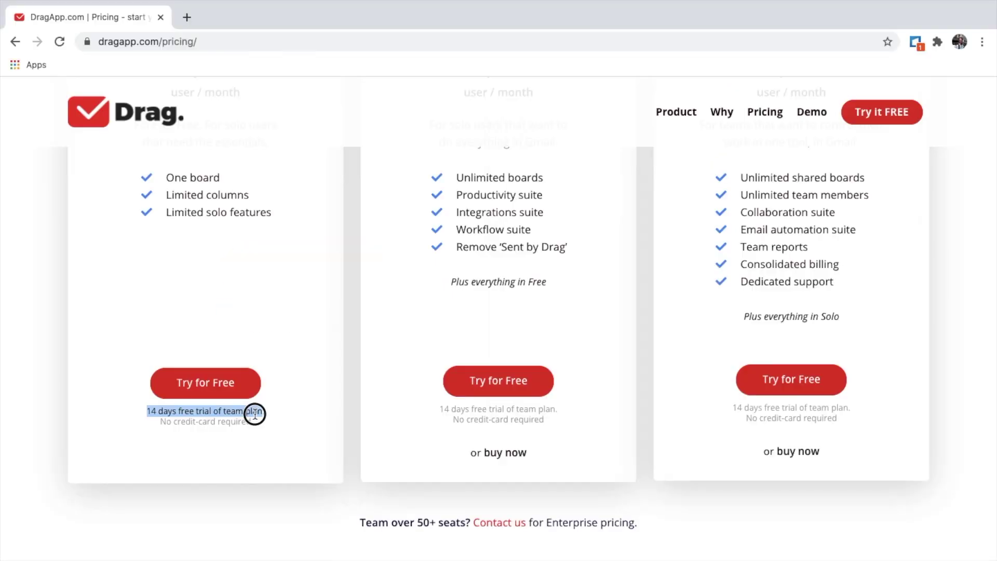
{"action": "left_click", "coordinate": [692, 247]}
{"action": "scroll", "coordinate": [693, 248], "scroll_direction": "up", "scroll_amount": 2}
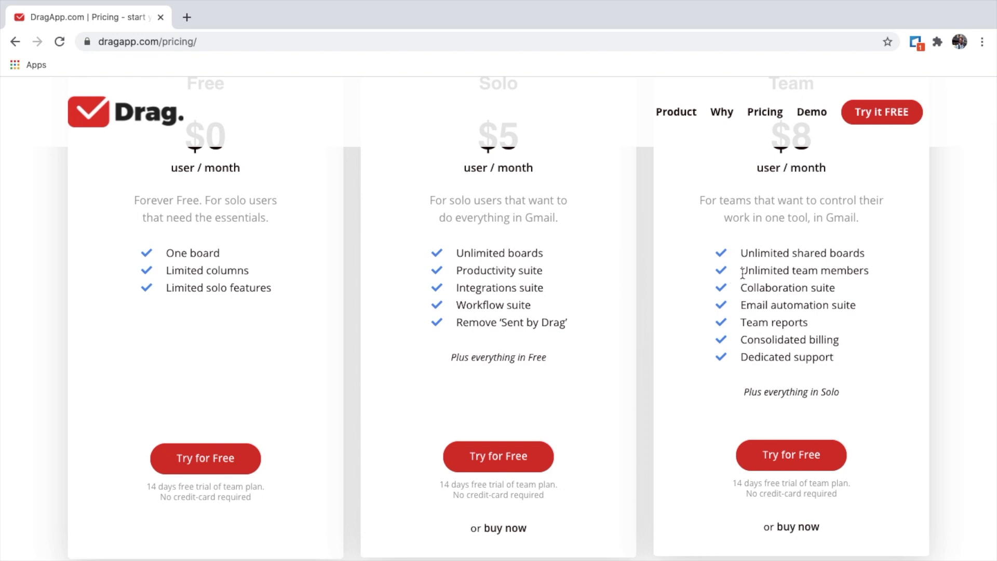
{"action": "scroll", "coordinate": [154, 250], "scroll_direction": "up", "scroll_amount": 3}
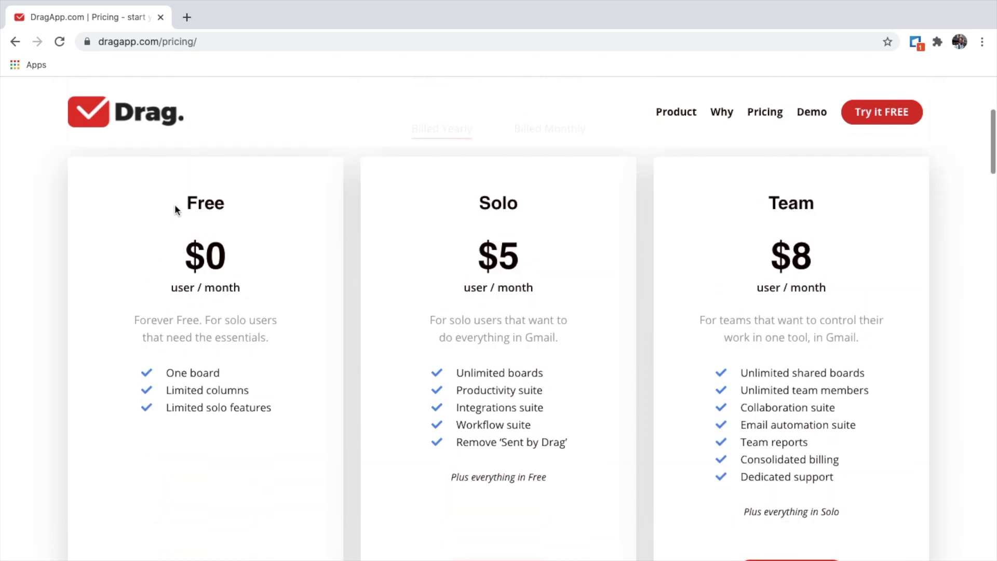
{"action": "left_click_drag", "start_coordinate": [175, 207], "coordinate": [251, 200]}
{"action": "scroll", "coordinate": [248, 341], "scroll_direction": "down", "scroll_amount": 15}
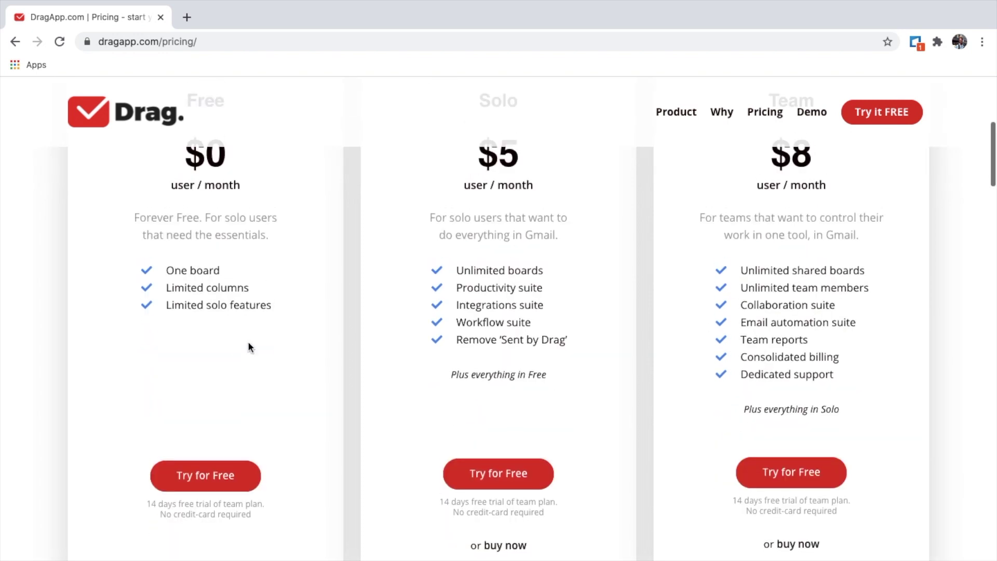
{"action": "scroll", "coordinate": [254, 356], "scroll_direction": "down", "scroll_amount": 10}
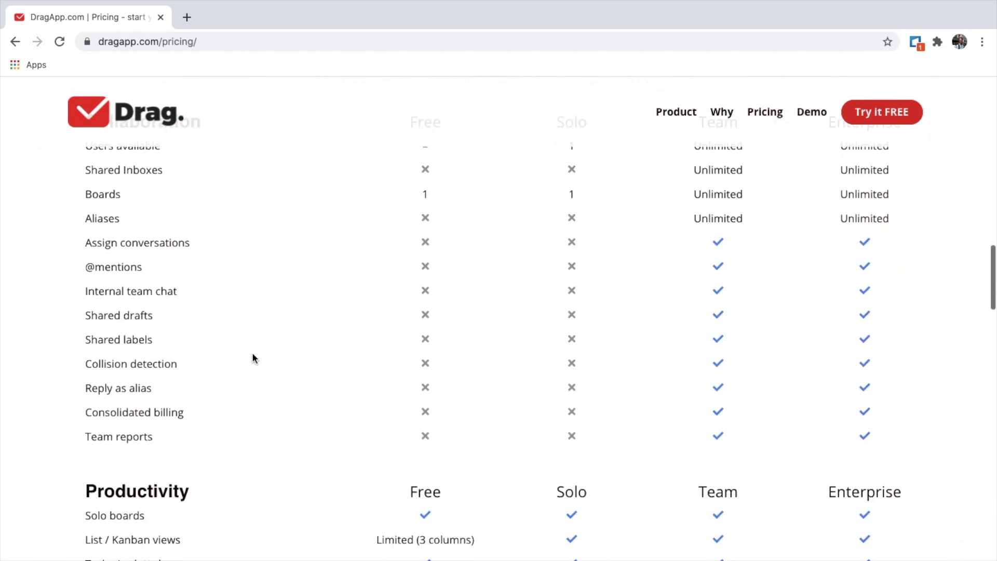
Highlight the Productivity section heading in the pricing comparison table
{"action": "scroll", "coordinate": [251, 358], "scroll_direction": "up", "scroll_amount": 3}
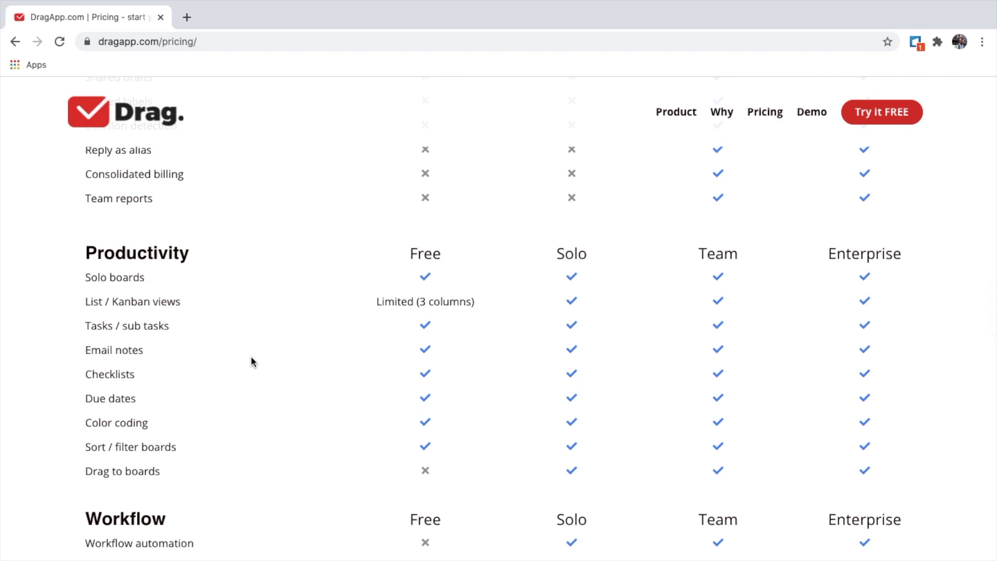
{"action": "scroll", "coordinate": [250, 358], "scroll_direction": "down", "scroll_amount": 1}
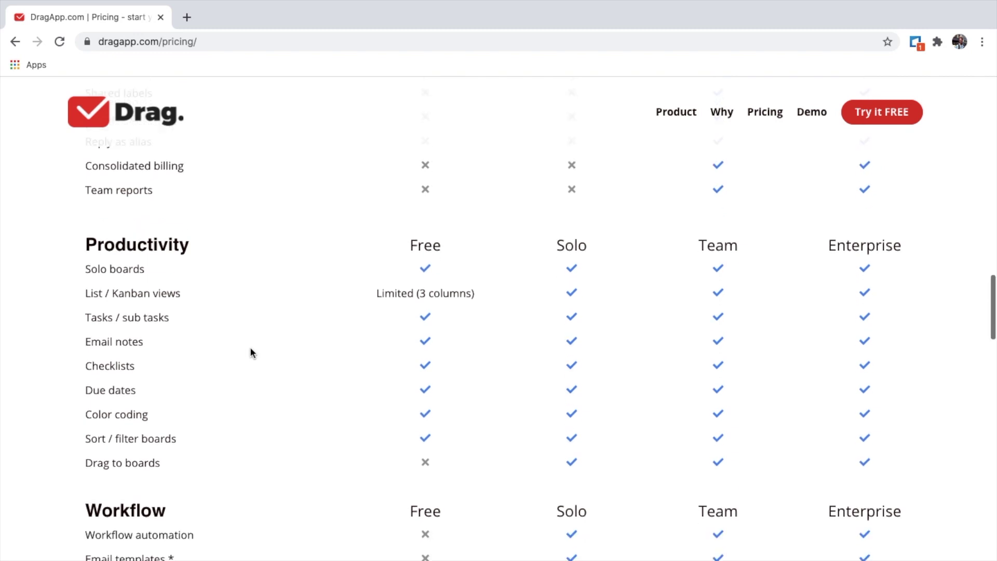
{"action": "left_click_drag", "start_coordinate": [74, 236], "coordinate": [202, 240]}
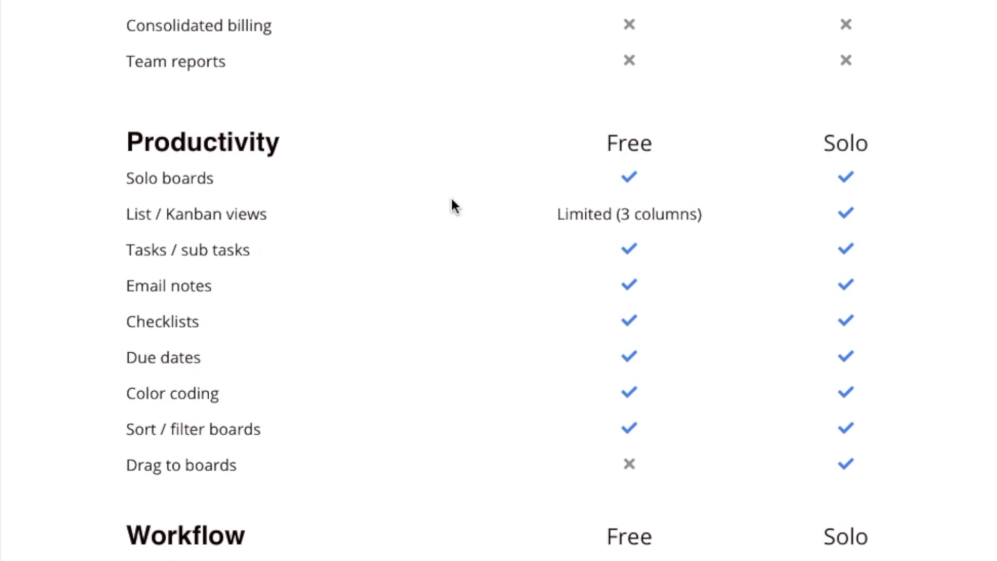
{"action": "scroll", "coordinate": [395, 254], "scroll_direction": "down", "scroll_amount": 1}
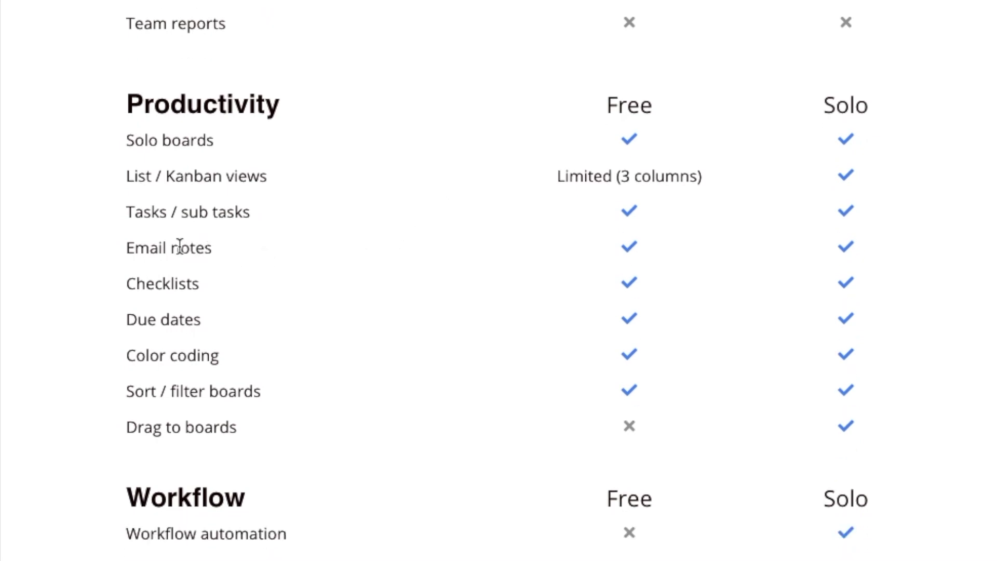
Highlight the Email notes, Checklists, Due dates and Color coding features, then clear the selection
{"action": "left_click_drag", "start_coordinate": [171, 247], "coordinate": [210, 249]}
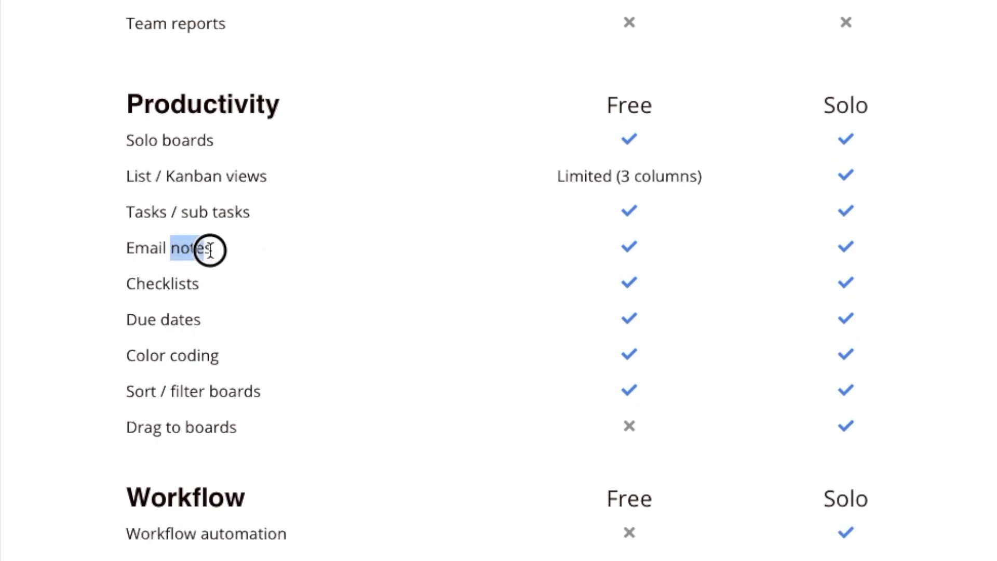
{"action": "left_click", "coordinate": [244, 266]}
{"action": "left_click_drag", "start_coordinate": [129, 285], "coordinate": [199, 284]}
{"action": "left_click_drag", "start_coordinate": [127, 319], "coordinate": [218, 321]}
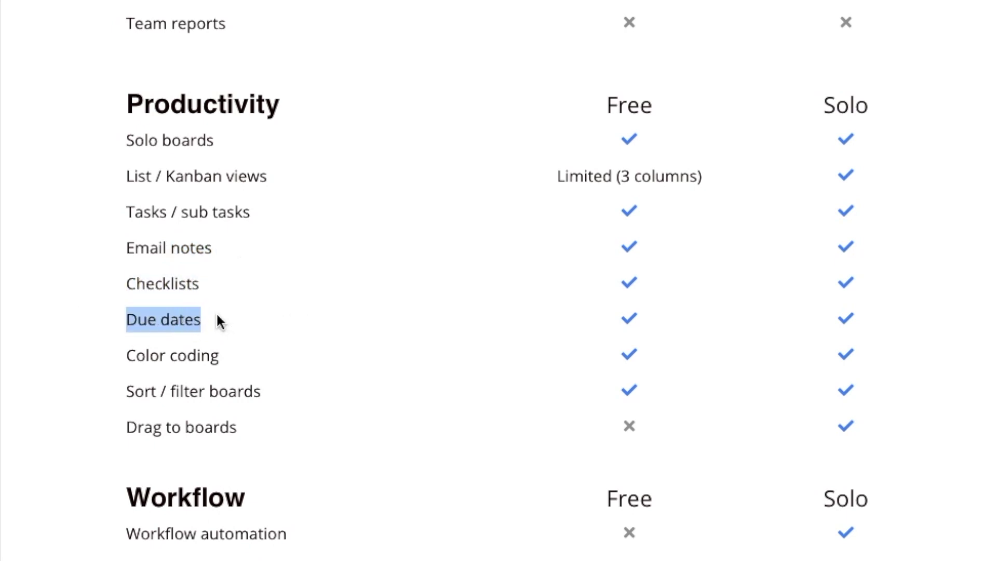
{"action": "left_click_drag", "start_coordinate": [127, 355], "coordinate": [226, 355]}
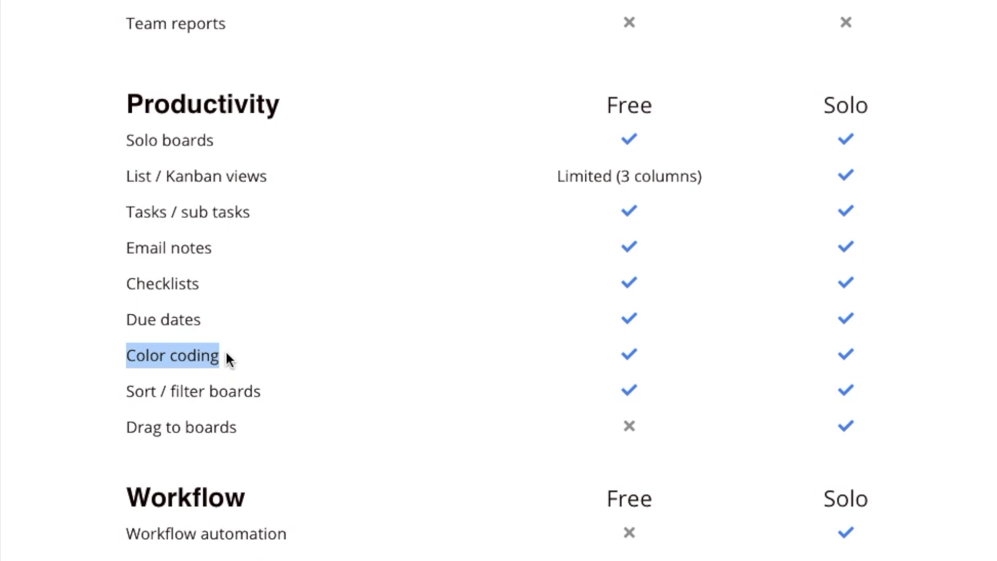
{"action": "left_click", "coordinate": [324, 315]}
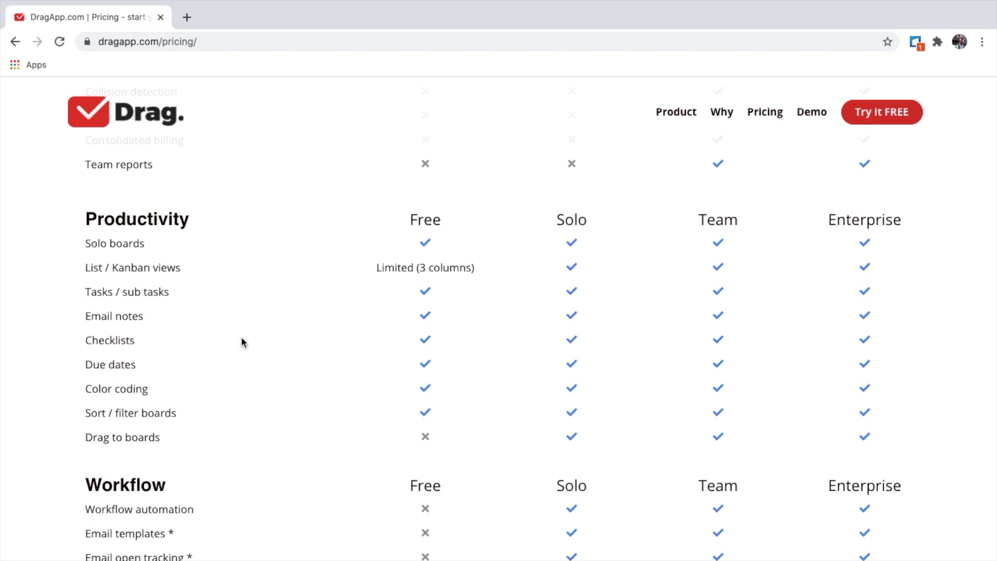
{"action": "scroll", "coordinate": [242, 342], "scroll_direction": "up", "scroll_amount": 10}
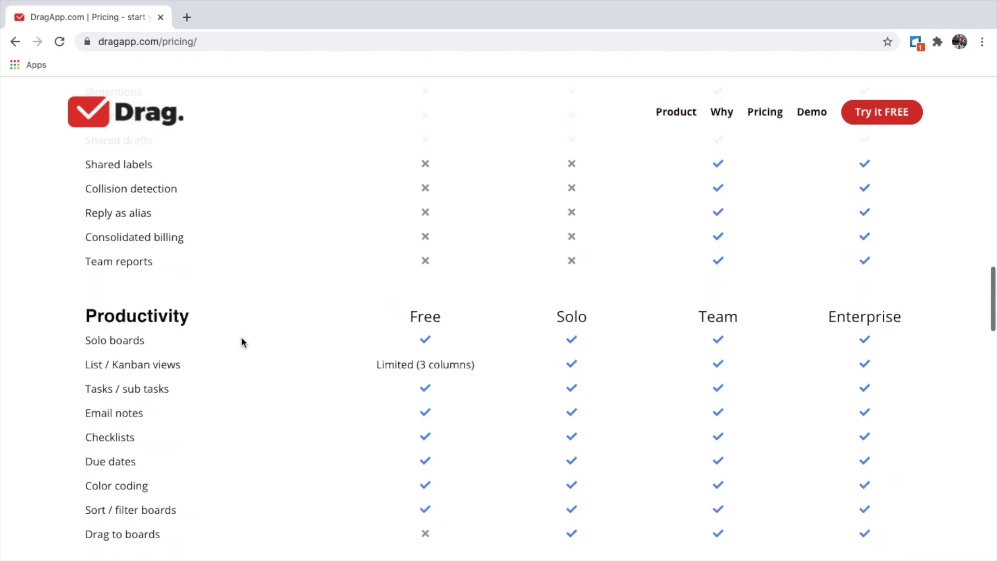
Add the Drag extension to Chrome and confirm with Add extension
{"action": "scroll", "coordinate": [241, 338], "scroll_direction": "up", "scroll_amount": 7}
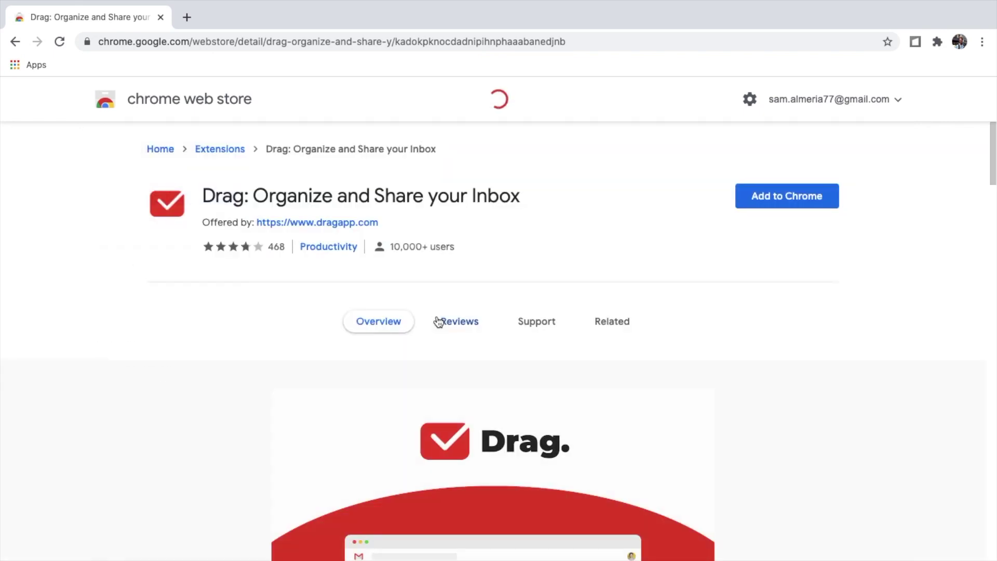
{"action": "left_click", "coordinate": [790, 202]}
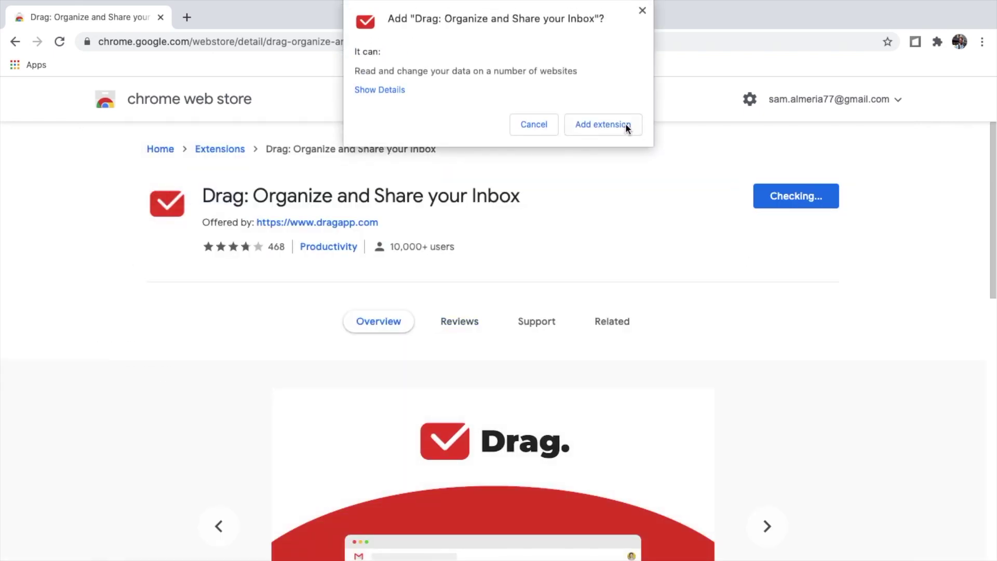
{"action": "left_click", "coordinate": [609, 126]}
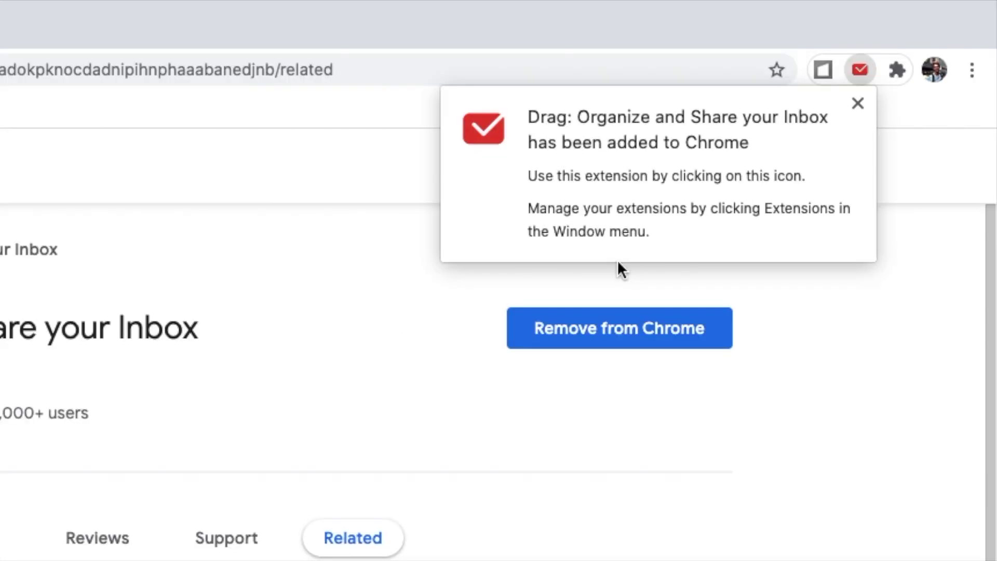
Dismiss the added notice, unpin and re-pin Drag in the Extensions menu, then open the Apps page
{"action": "left_click", "coordinate": [857, 103]}
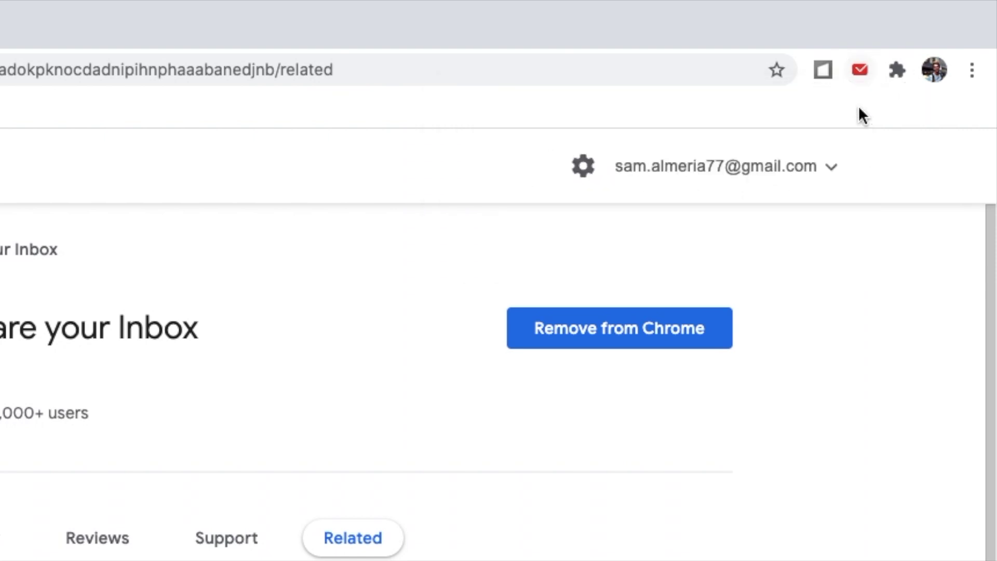
{"action": "left_click", "coordinate": [898, 73]}
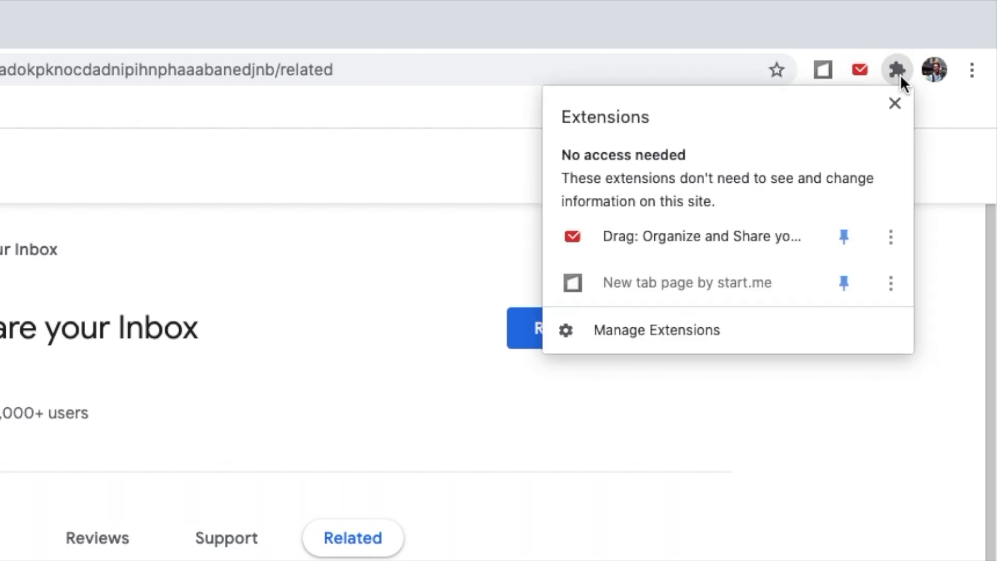
{"action": "left_click", "coordinate": [844, 238]}
{"action": "left_click", "coordinate": [894, 103]}
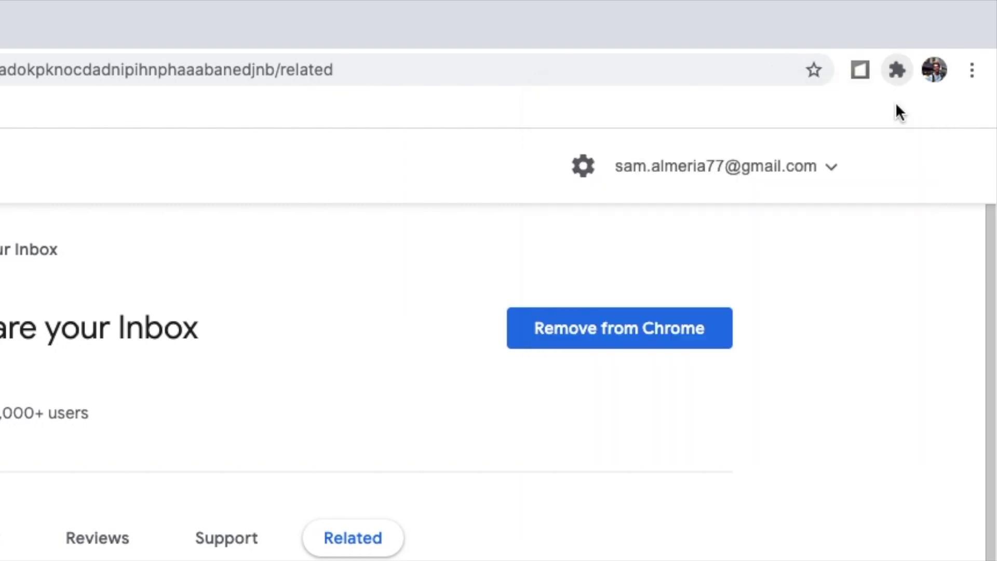
{"action": "left_click", "coordinate": [898, 69]}
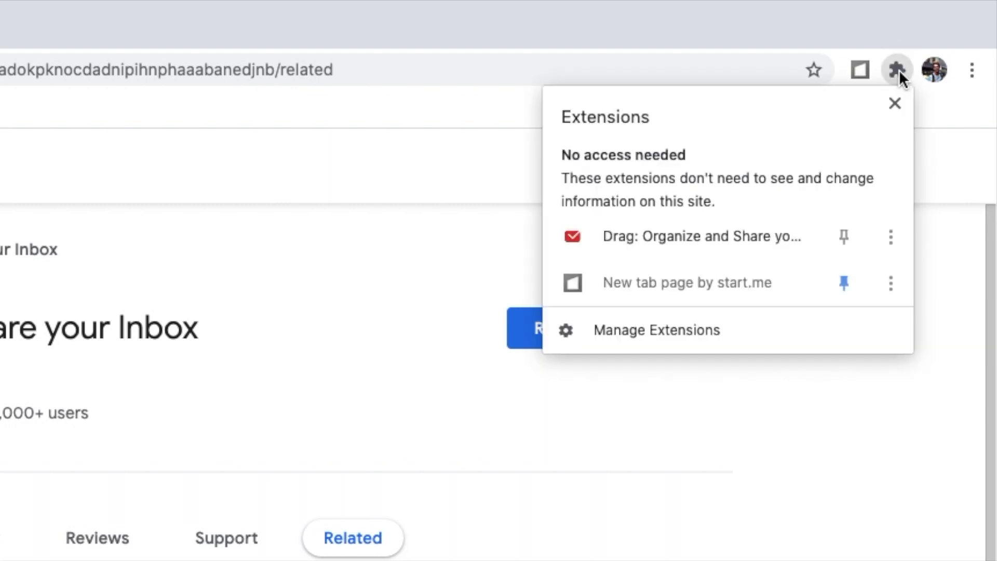
{"action": "left_click", "coordinate": [843, 234]}
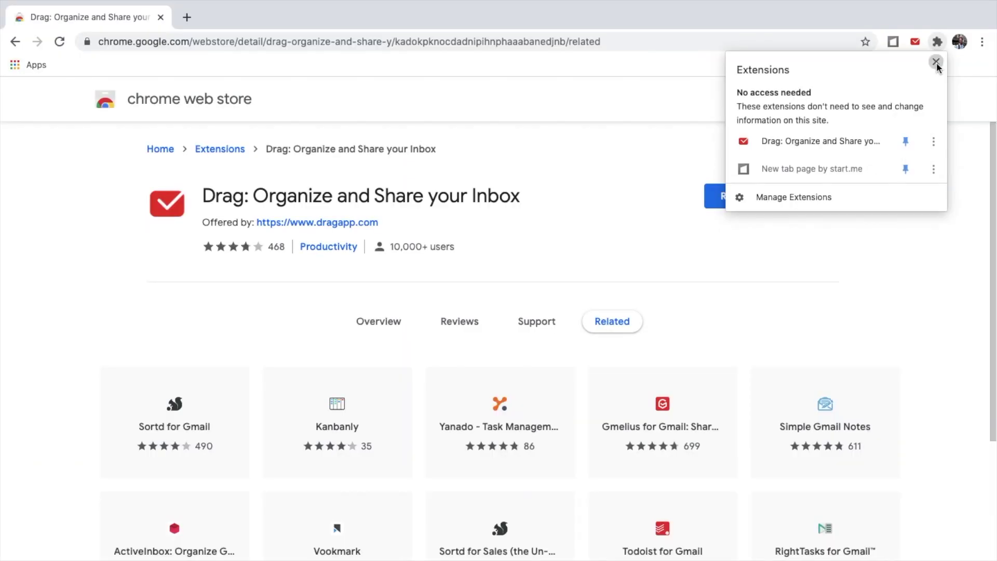
{"action": "left_click", "coordinate": [935, 62]}
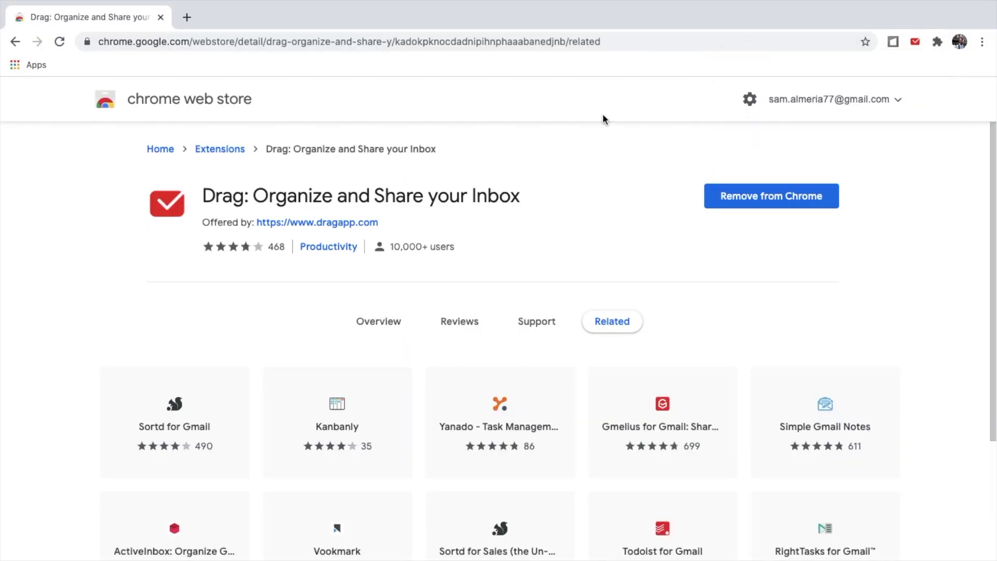
{"action": "left_click", "coordinate": [21, 64]}
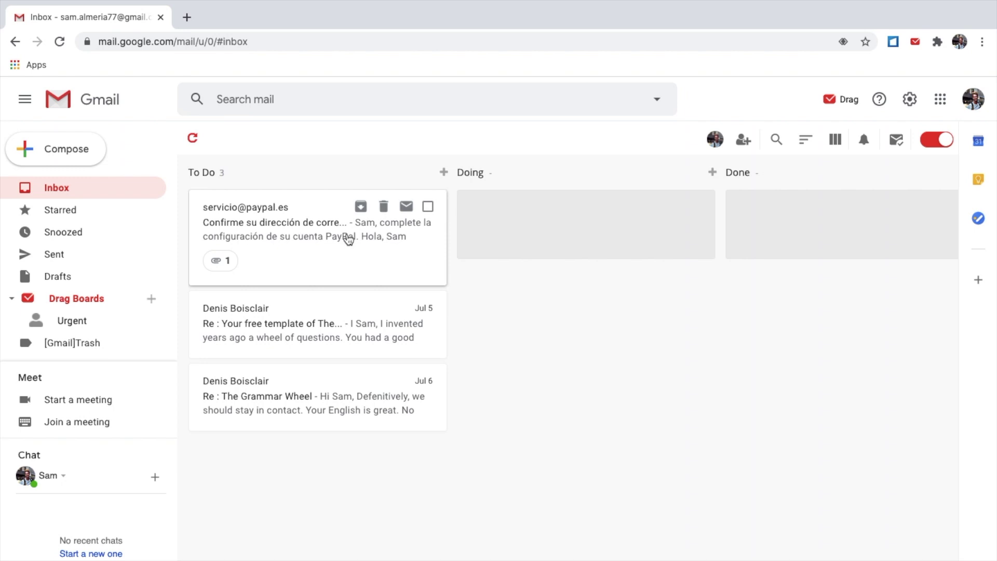
Drag the PayPal card toward Doing, then click the To Do title but leave it unchanged
{"action": "left_click_drag", "start_coordinate": [315, 239], "coordinate": [312, 201]}
{"action": "left_click", "coordinate": [215, 172]}
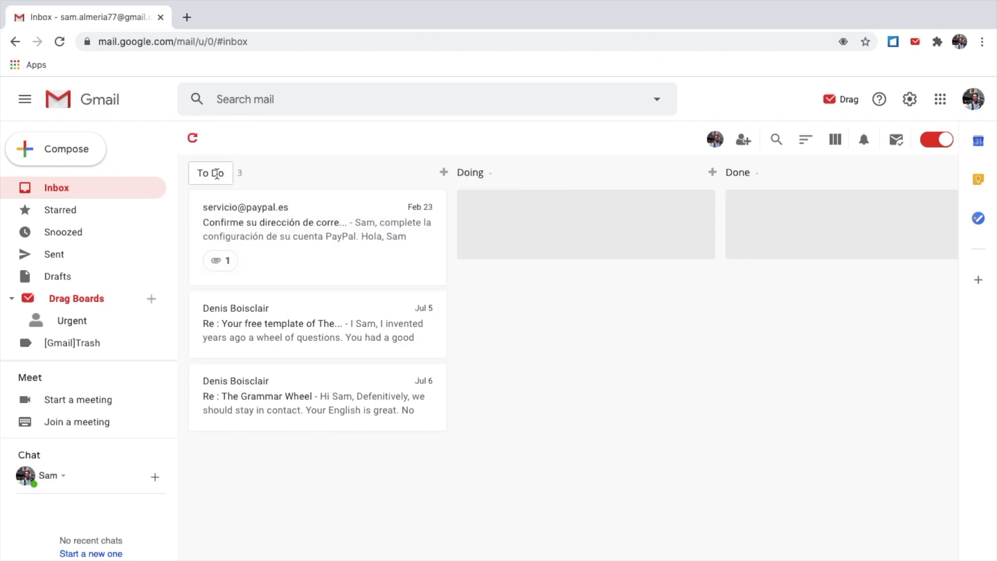
{"action": "left_click", "coordinate": [280, 175]}
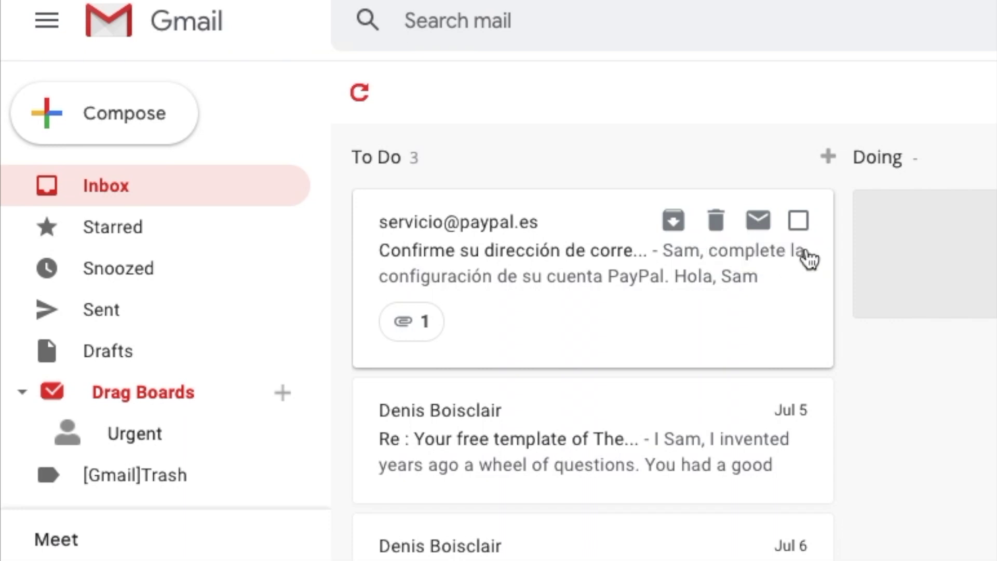
Tick the PayPal card's checkbox in To Do to bring up the bulk-action toolbar
{"action": "left_click", "coordinate": [799, 222]}
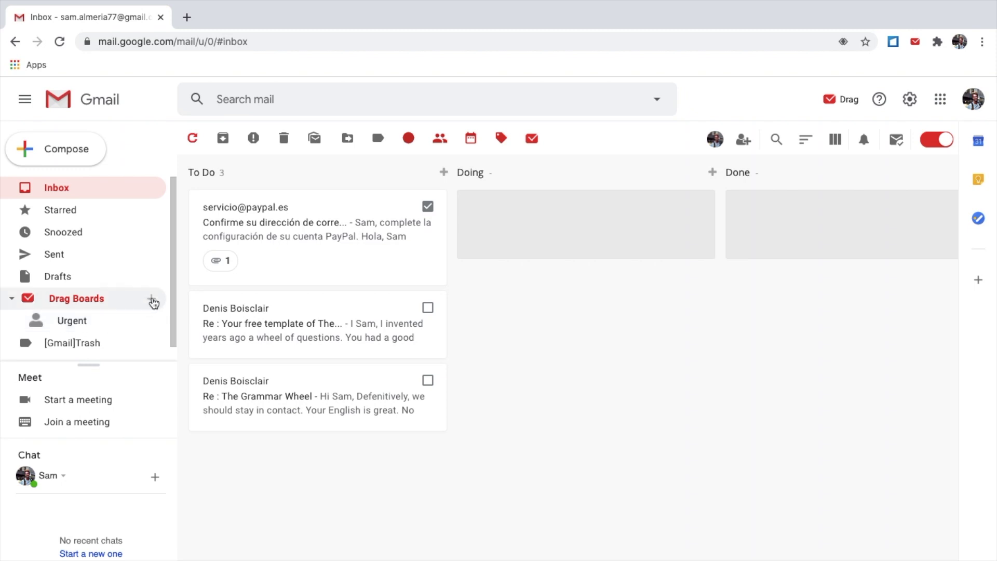
Delete the existing Urgent board from Drag Boards
{"action": "left_click", "coordinate": [152, 301]}
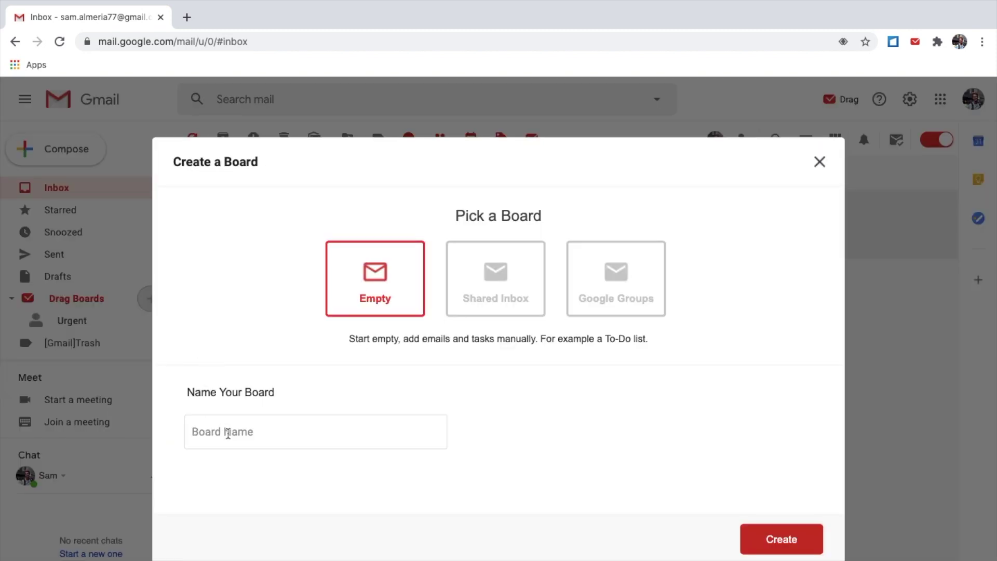
{"action": "left_click", "coordinate": [819, 164]}
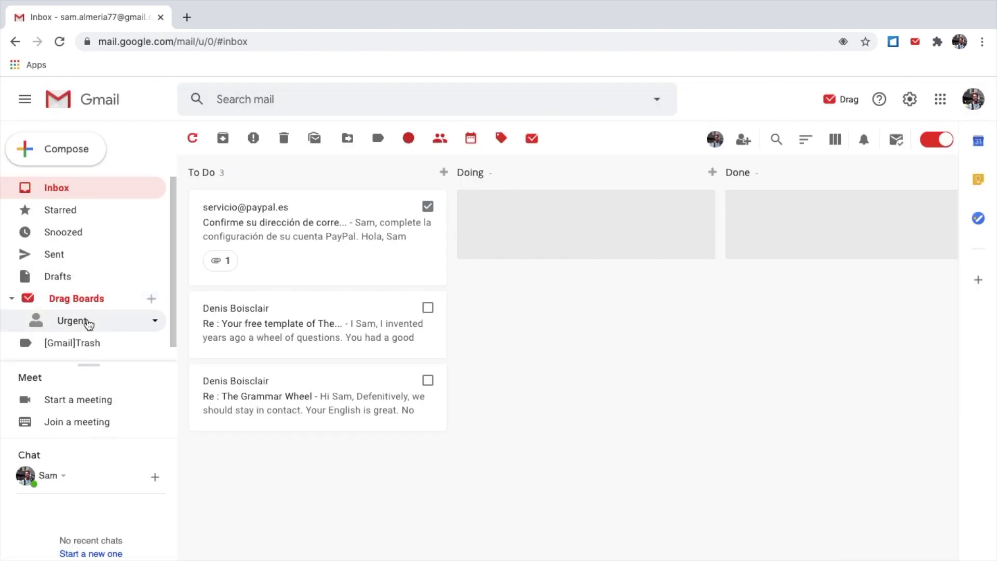
{"action": "left_click", "coordinate": [156, 322]}
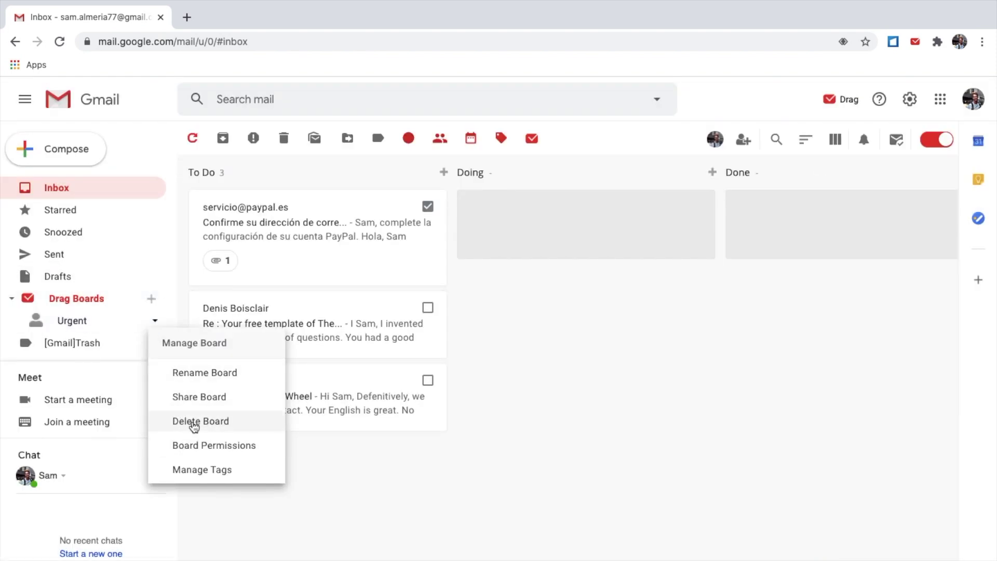
{"action": "left_click", "coordinate": [193, 423]}
{"action": "left_click", "coordinate": [657, 369]}
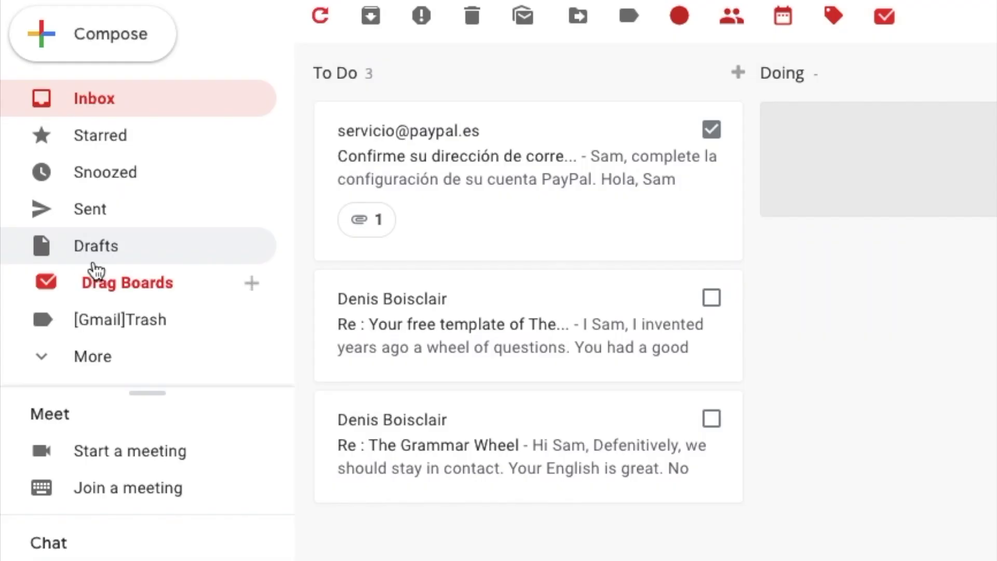
Create a new empty board named Urgent without inviting teammates, and open it
{"action": "left_click", "coordinate": [252, 287]}
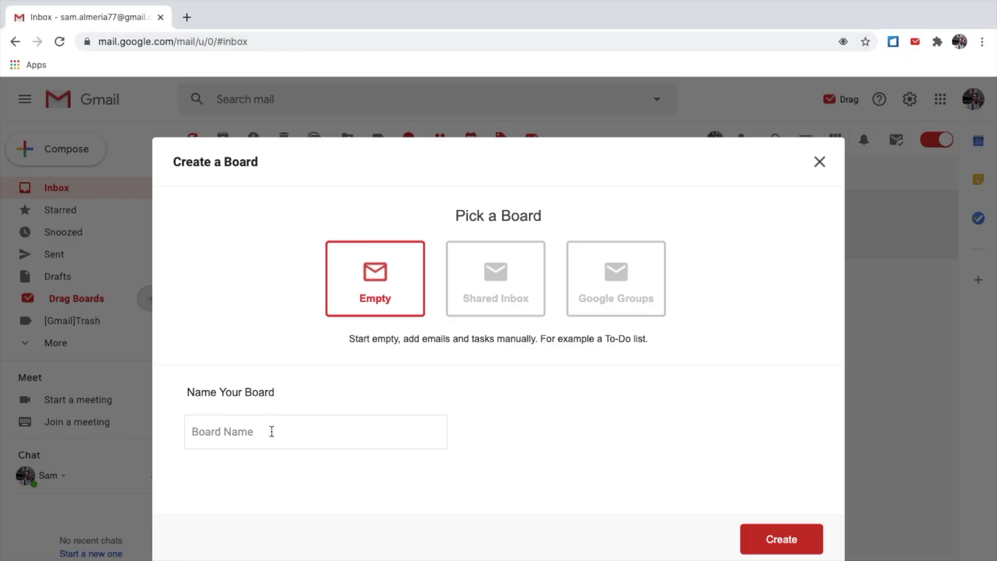
{"action": "left_click", "coordinate": [272, 431]}
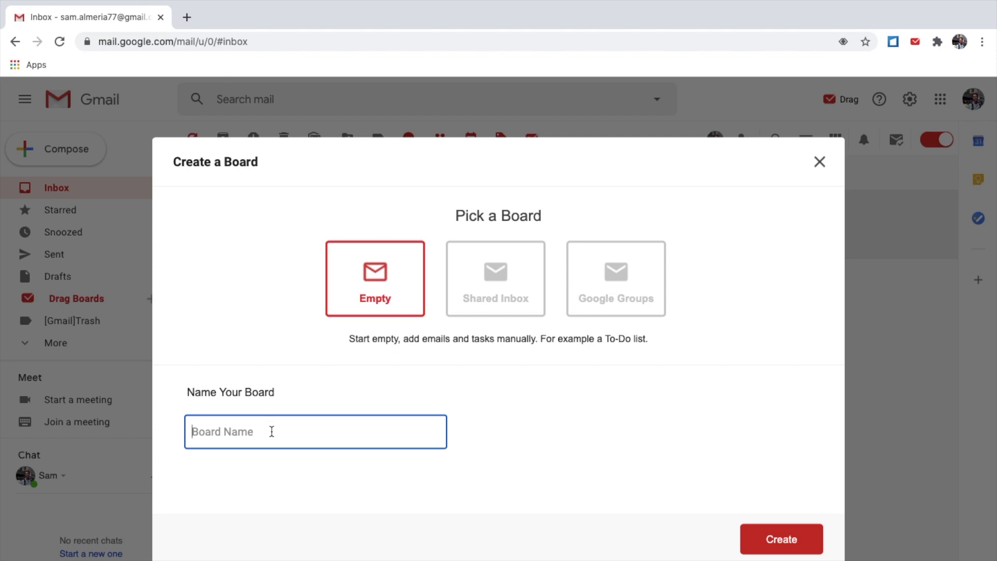
{"action": "type", "text": "Urgent"}
{"action": "left_click", "coordinate": [779, 540]}
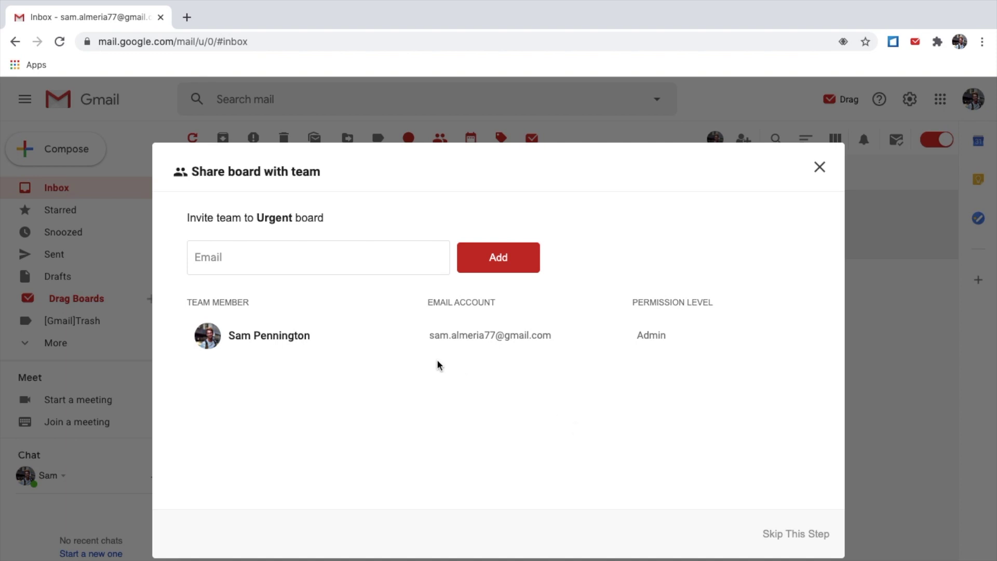
{"action": "left_click", "coordinate": [801, 535]}
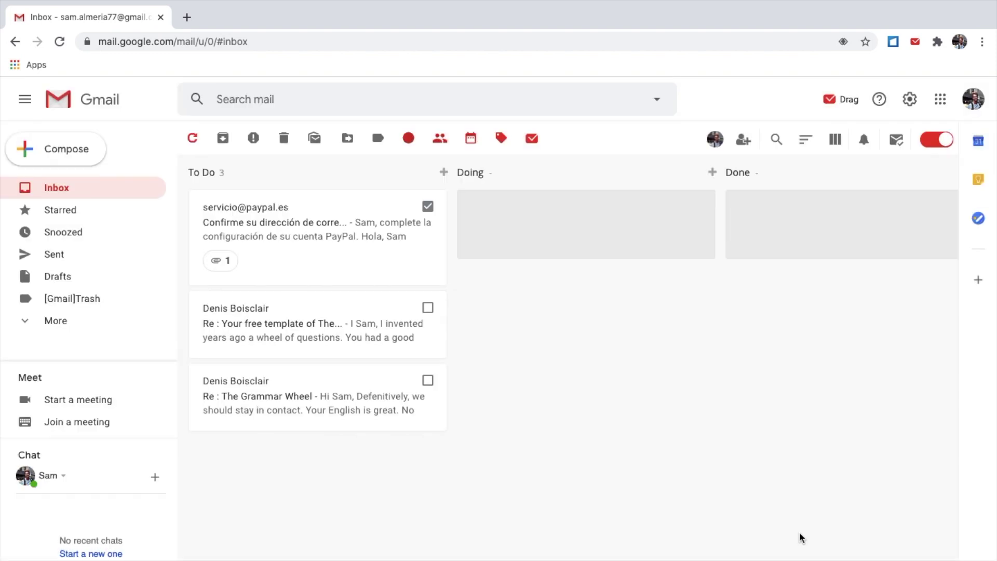
{"action": "left_click", "coordinate": [70, 324]}
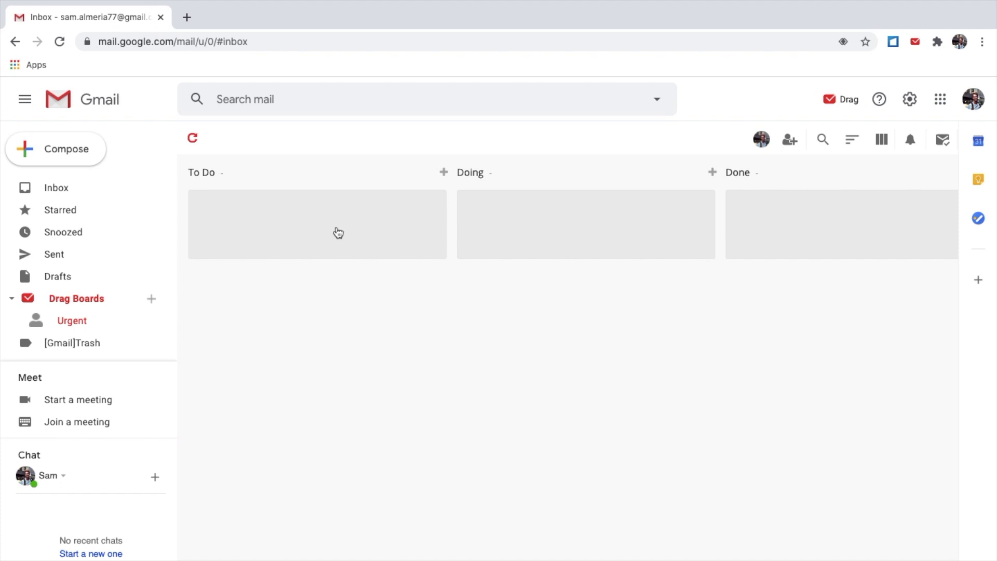
Send the second To Do email to the Urgent board's Doing column, check it there, then return to the inbox board
{"action": "left_click", "coordinate": [46, 189]}
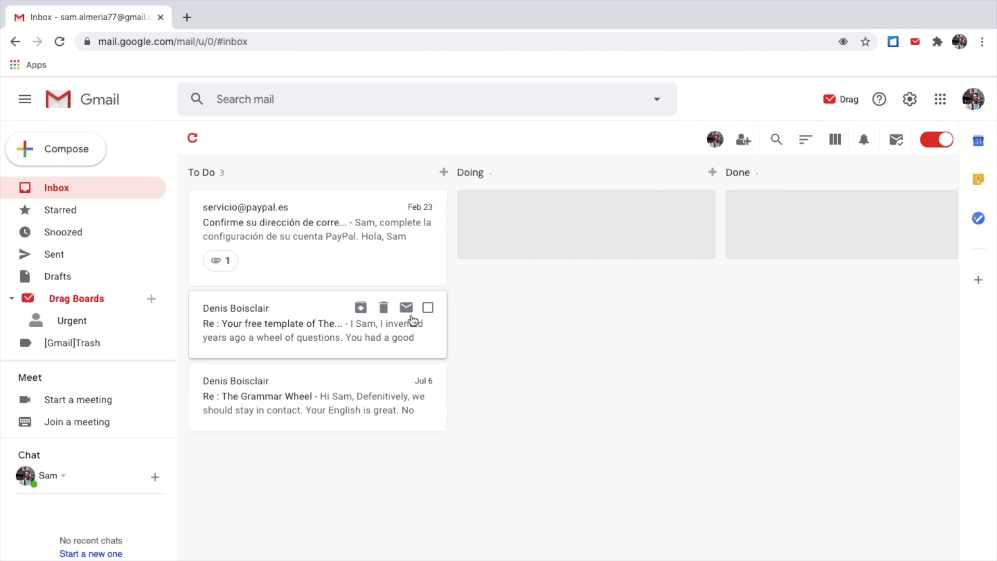
{"action": "left_click", "coordinate": [428, 308]}
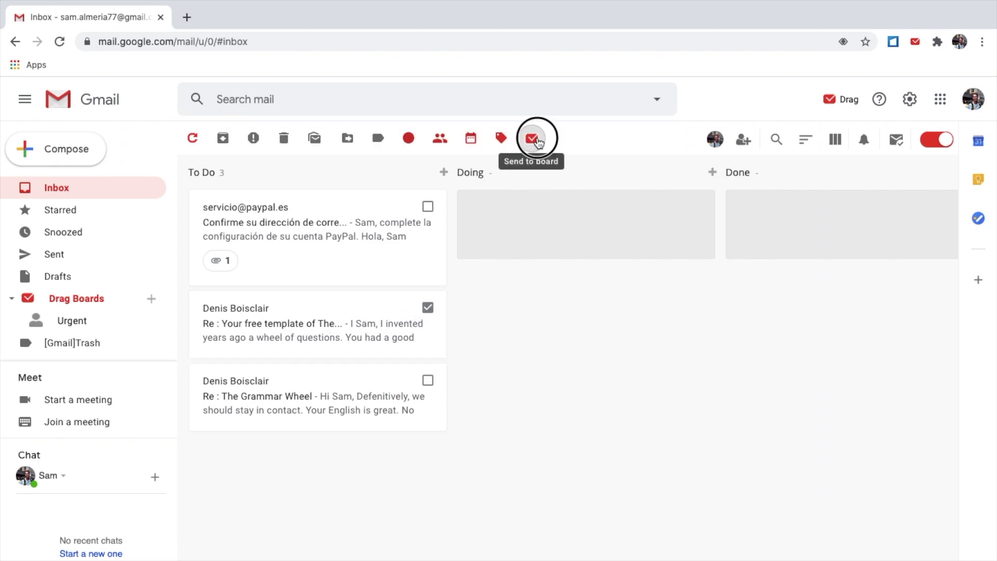
{"action": "left_click", "coordinate": [532, 139]}
{"action": "left_click", "coordinate": [555, 240]}
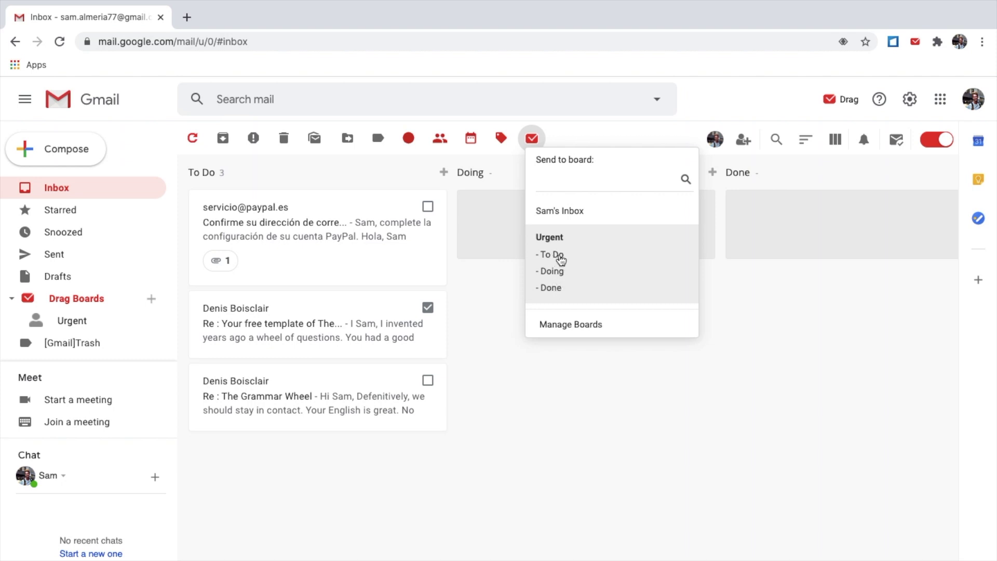
{"action": "left_click", "coordinate": [552, 271]}
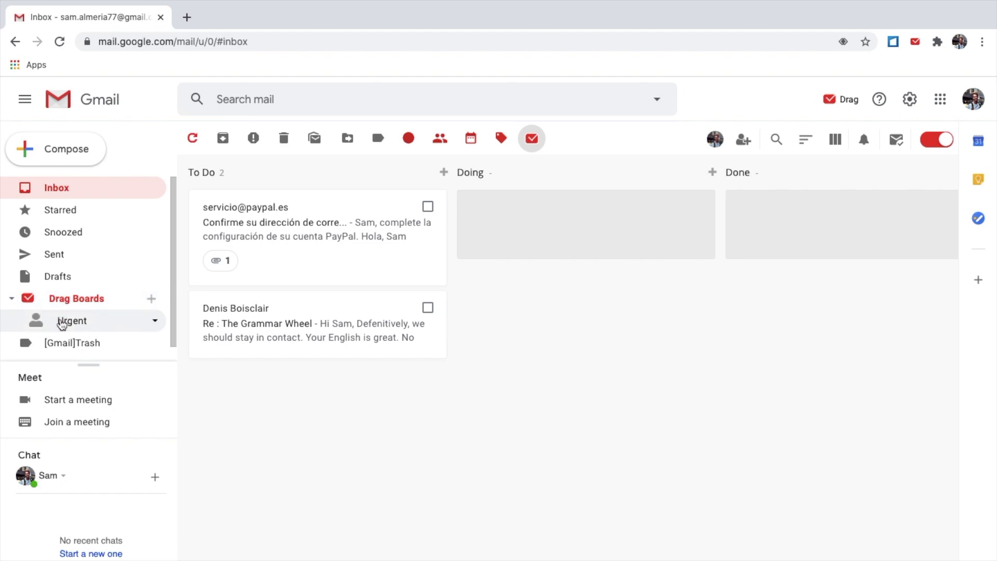
{"action": "left_click", "coordinate": [61, 322]}
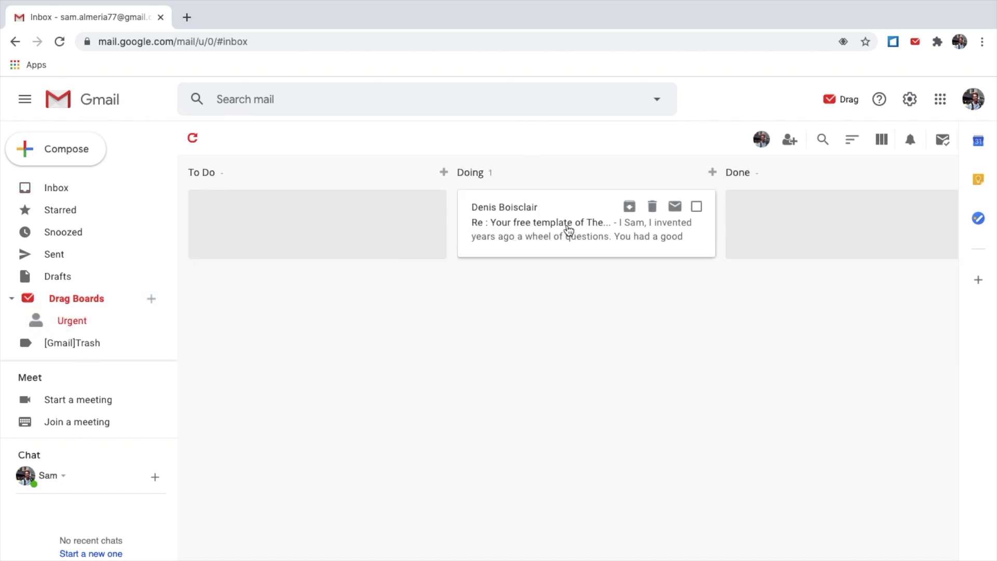
{"action": "left_click", "coordinate": [67, 194]}
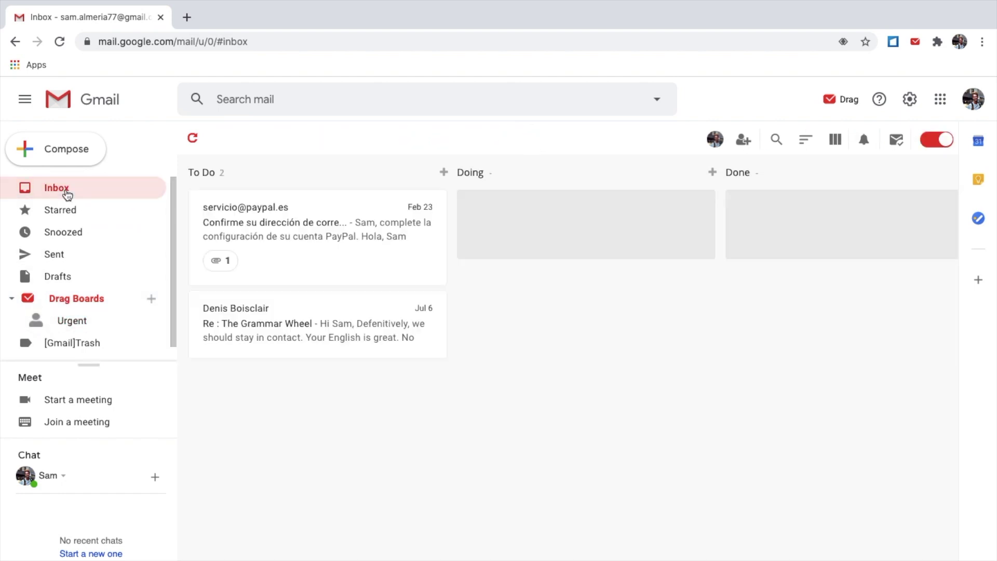
Add a 'Change Account' task to the PayPal 'Confirme su dirección' email
{"action": "left_click", "coordinate": [308, 239]}
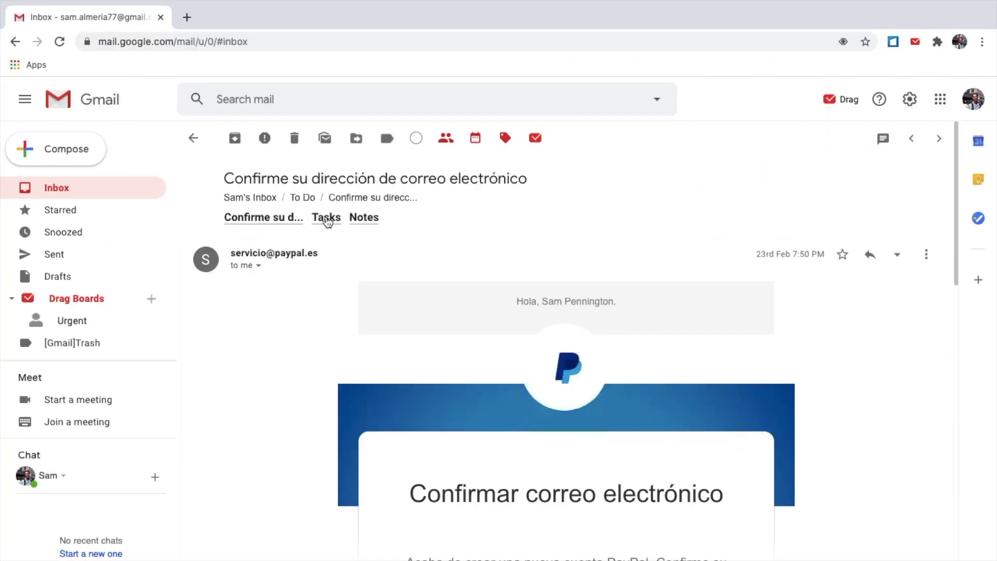
{"action": "left_click", "coordinate": [415, 317]}
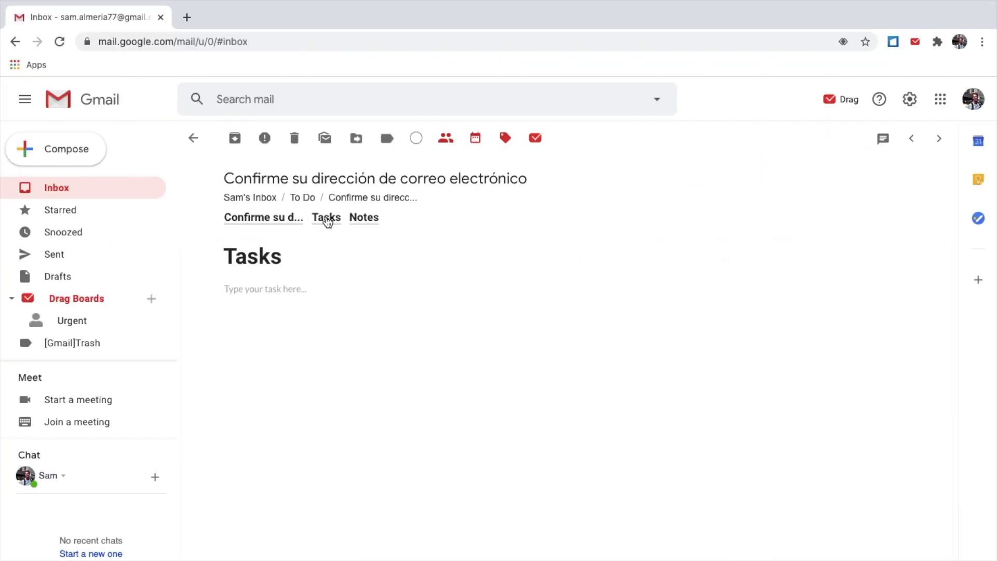
{"action": "left_click", "coordinate": [278, 293]}
{"action": "type", "text": "Change Account"}
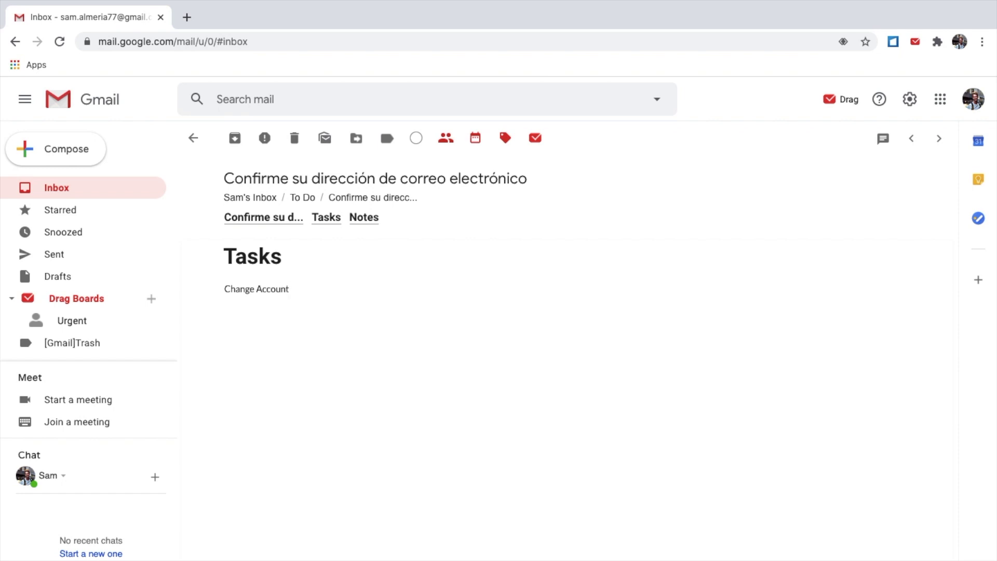
{"action": "key", "text": "Return"}
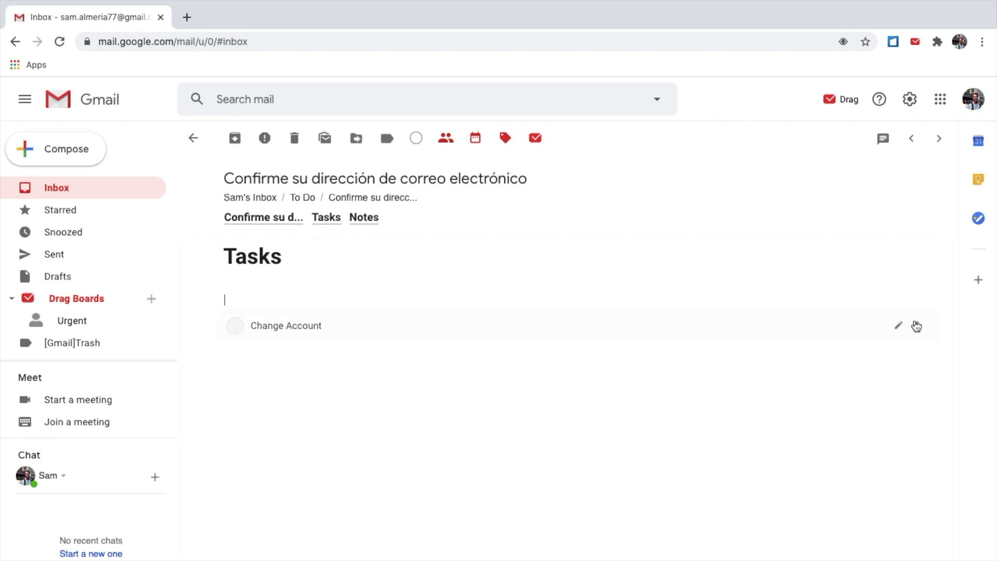
Add a note about speaking to a colleague and a July 13 due date to the PayPal email
{"action": "left_click", "coordinate": [364, 217]}
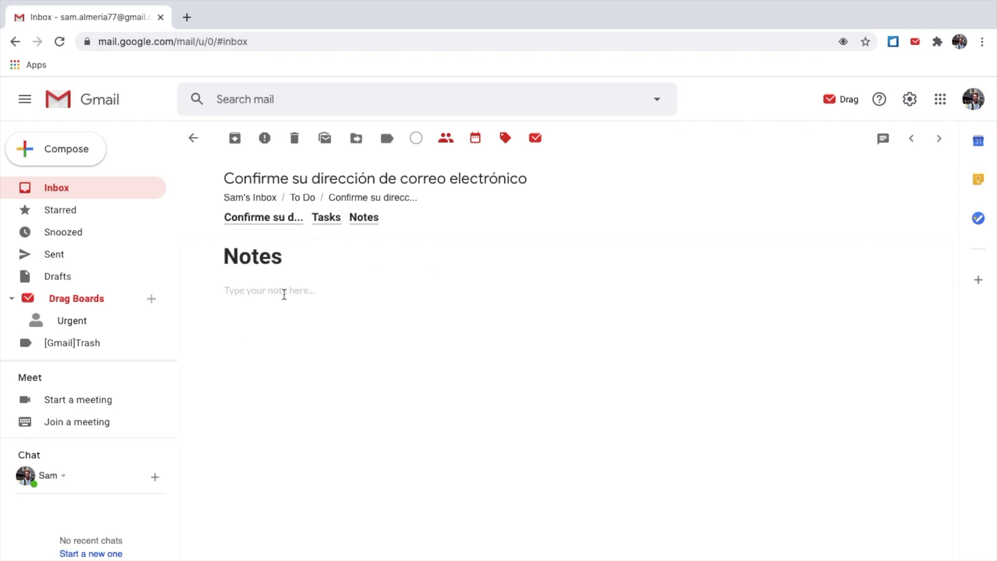
{"action": "left_click", "coordinate": [284, 293]}
{"action": "type", "text": "Speak to Tom"}
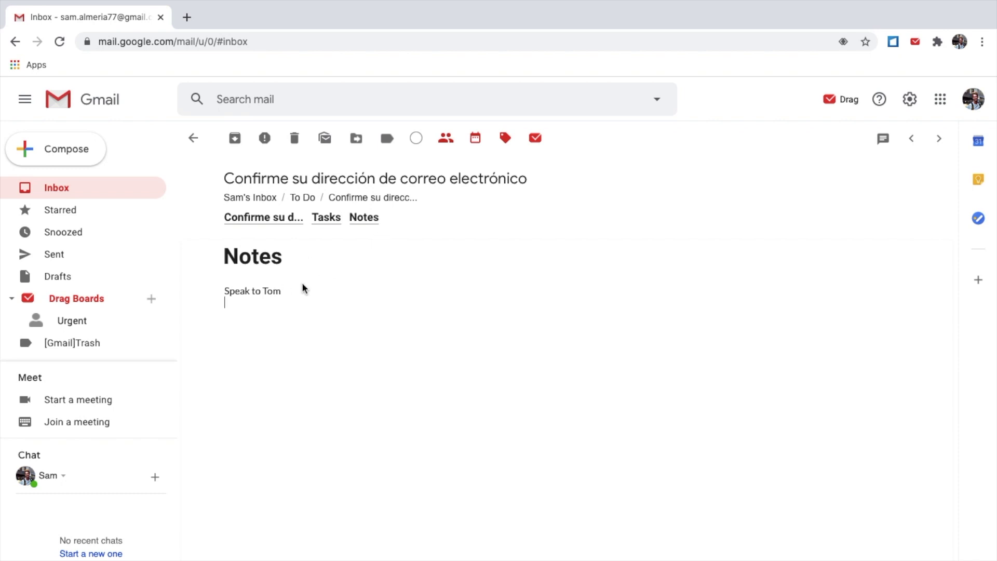
{"action": "left_click", "coordinate": [475, 140]}
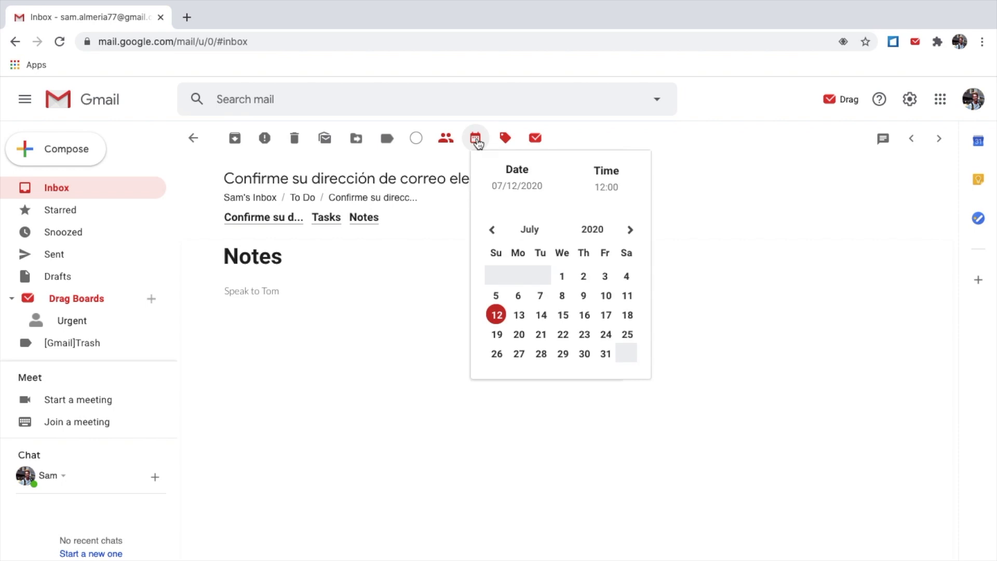
{"action": "left_click", "coordinate": [518, 314]}
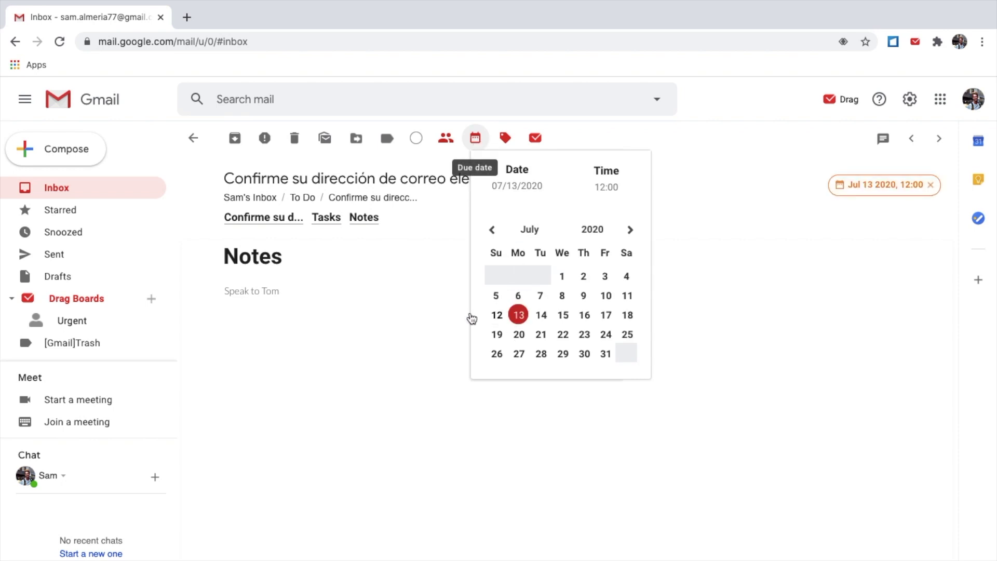
{"action": "left_click", "coordinate": [397, 318]}
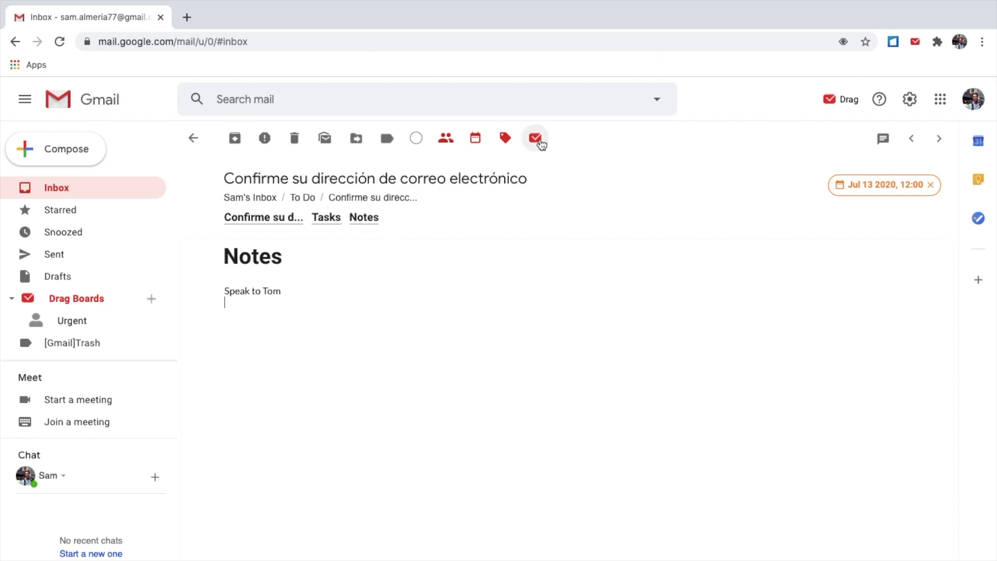
Send the PayPal email to the inbox board's Doing column
{"action": "left_click", "coordinate": [535, 138]}
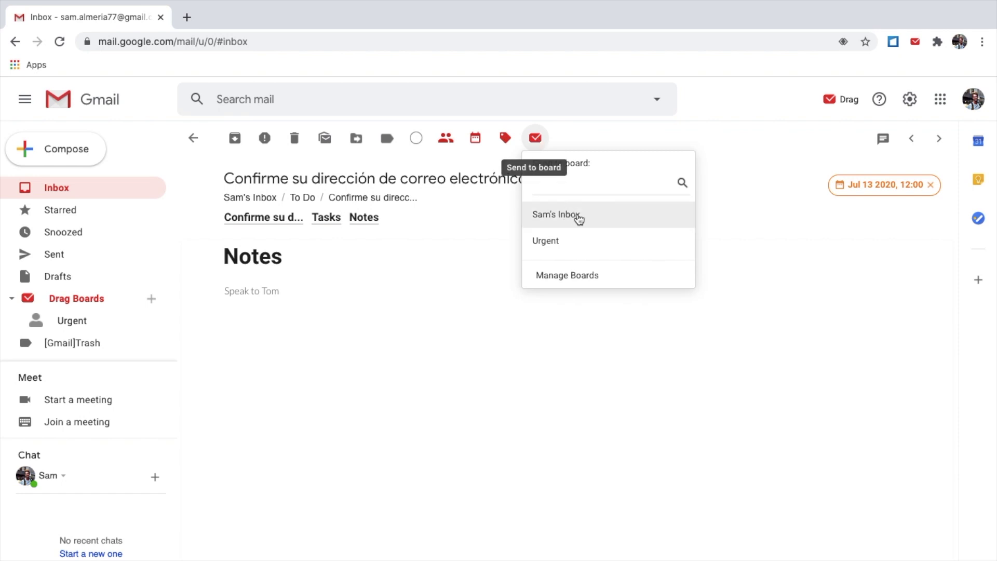
{"action": "mouse_move", "coordinate": [570, 218]}
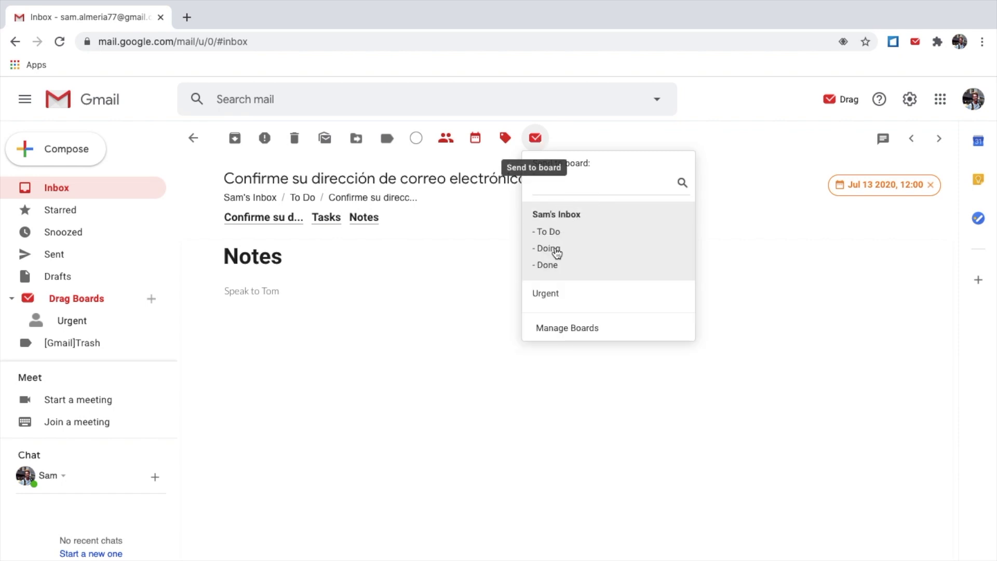
{"action": "left_click", "coordinate": [556, 251]}
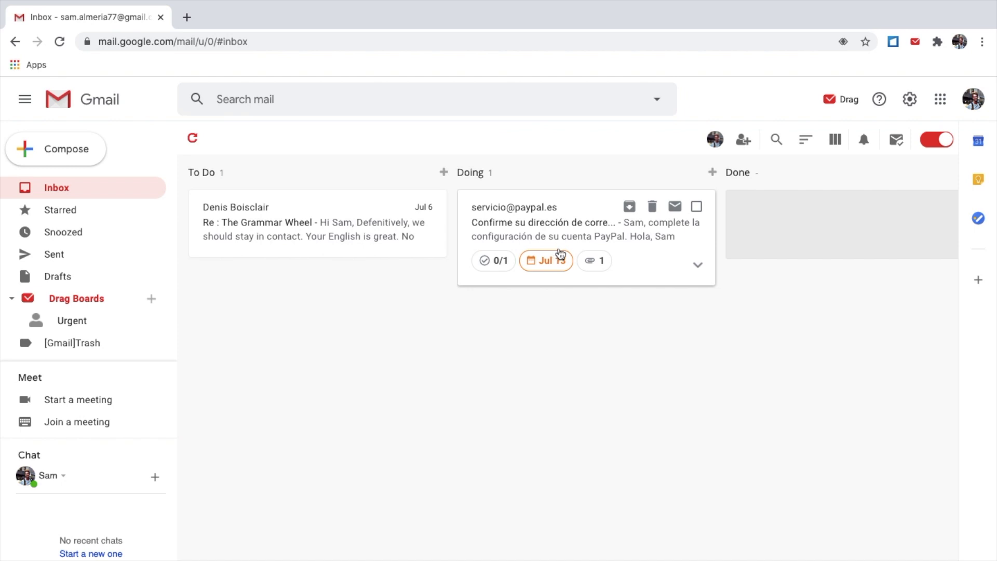
Expand the PayPal card's task list, move the card into Done, then delete it
{"action": "mouse_move", "coordinate": [583, 216]}
{"action": "left_mouse_down"}
{"action": "mouse_move", "coordinate": [587, 207]}
{"action": "mouse_move", "coordinate": [585, 216]}
{"action": "left_mouse_up"}
{"action": "mouse_move", "coordinate": [552, 271]}
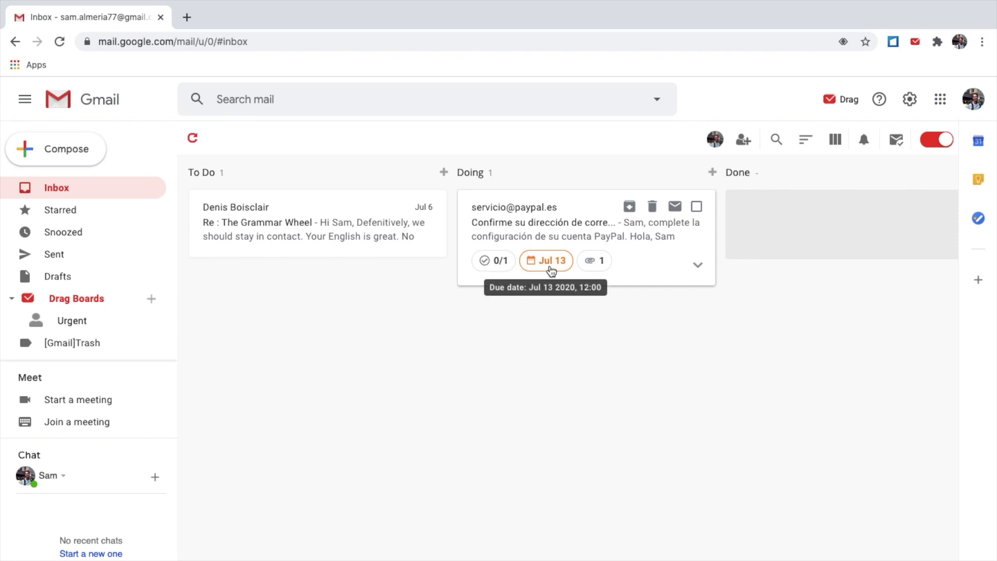
{"action": "mouse_move", "coordinate": [592, 264]}
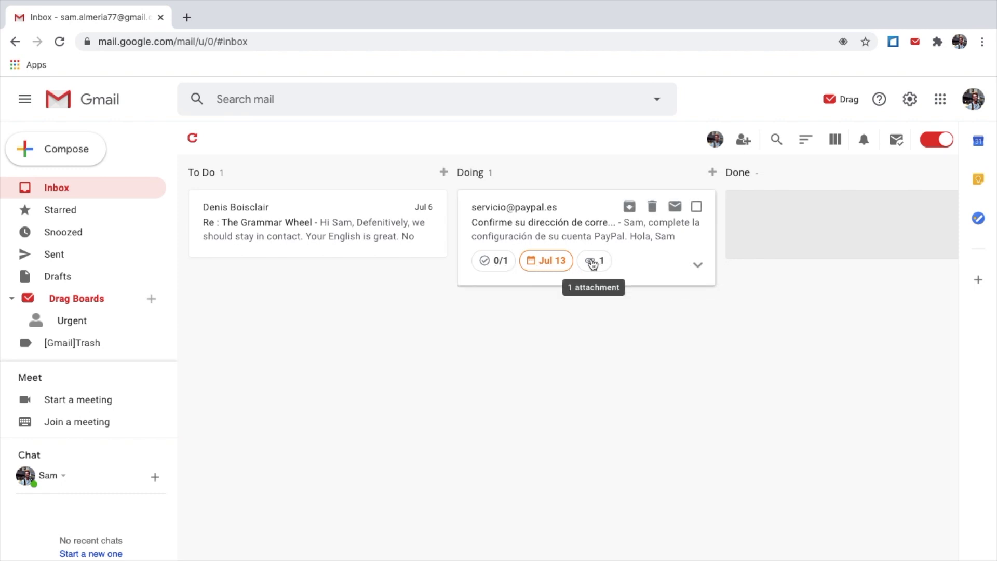
{"action": "left_click", "coordinate": [698, 268]}
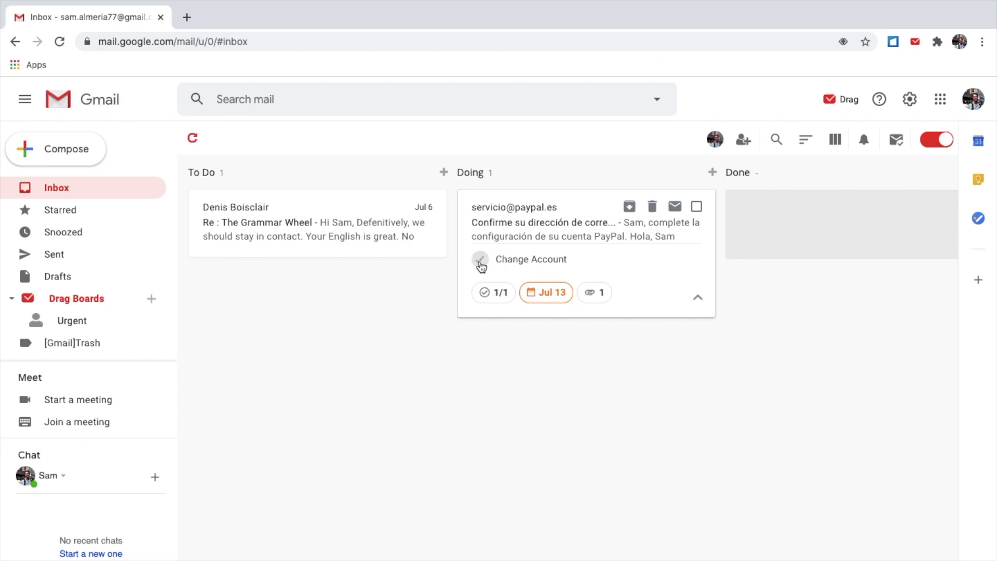
{"action": "left_click_drag", "start_coordinate": [548, 223], "coordinate": [845, 211]}
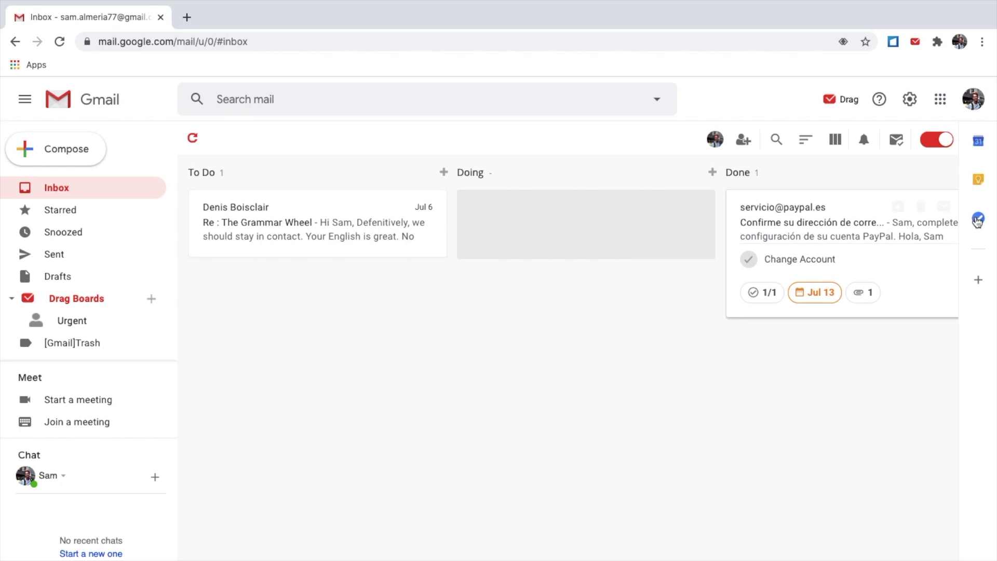
{"action": "left_click_drag", "start_coordinate": [885, 203], "coordinate": [921, 224]}
{"action": "left_click", "coordinate": [921, 208]}
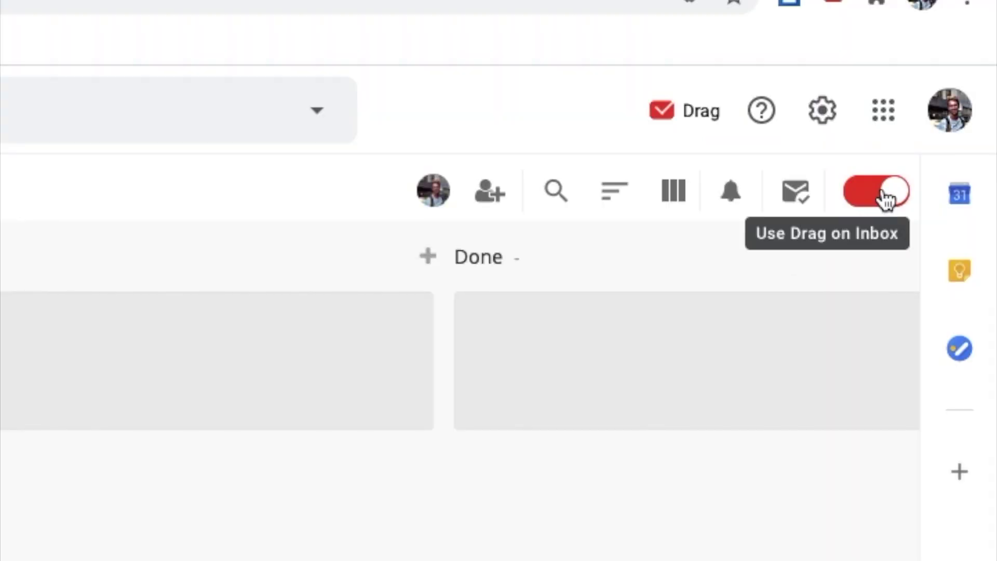
{"action": "left_click", "coordinate": [885, 198]}
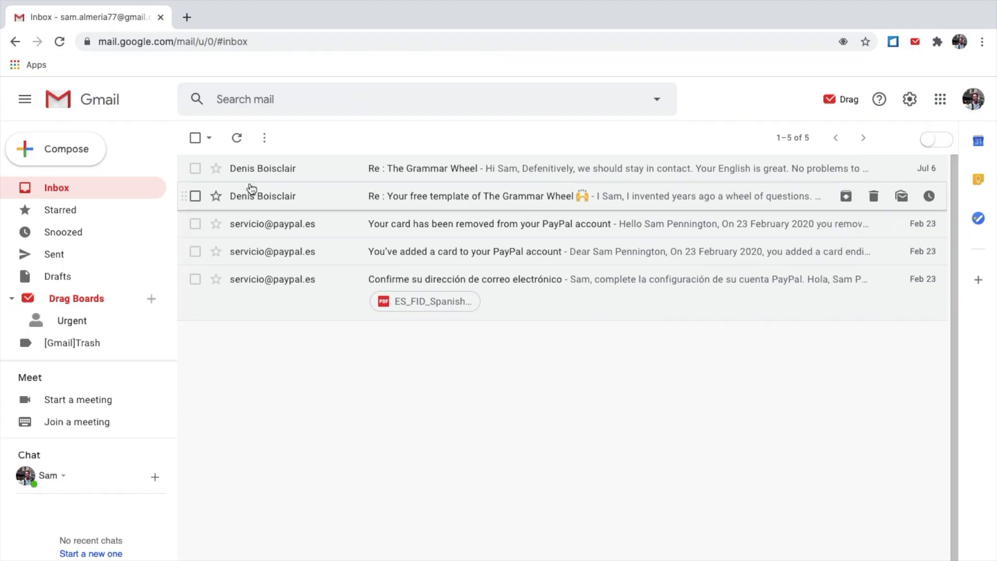
{"action": "left_click", "coordinate": [195, 168]}
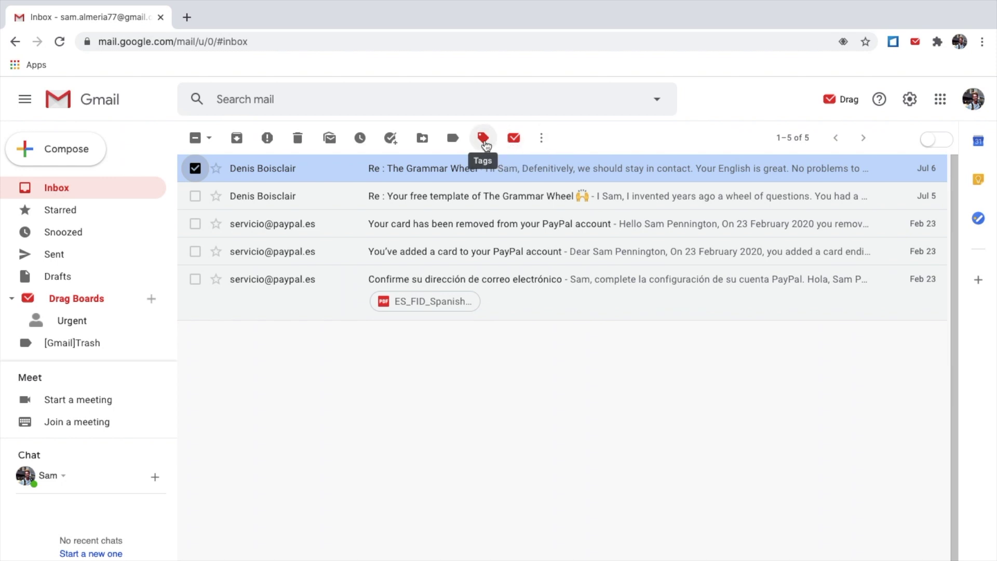
{"action": "left_click", "coordinate": [541, 139]}
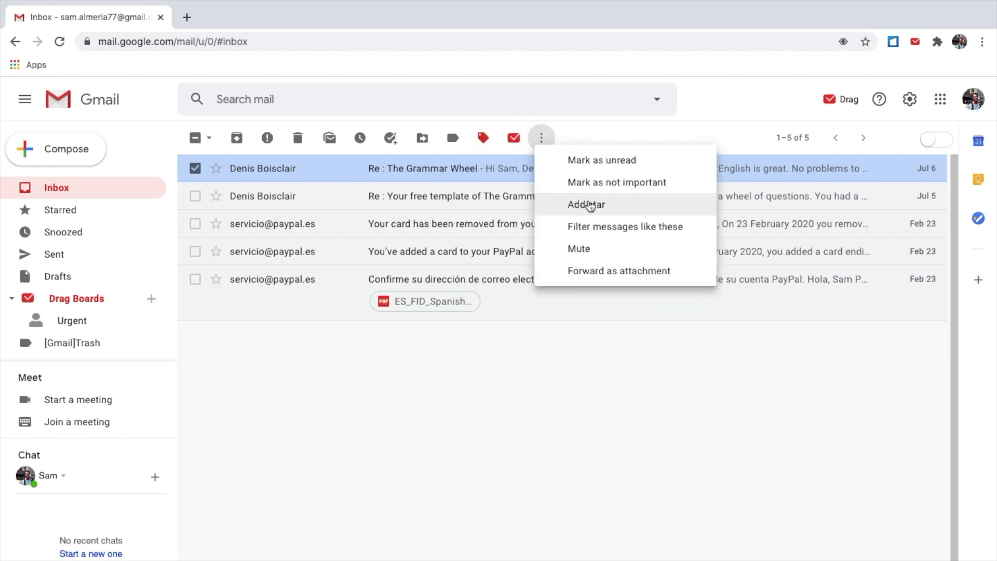
{"action": "left_click", "coordinate": [609, 128]}
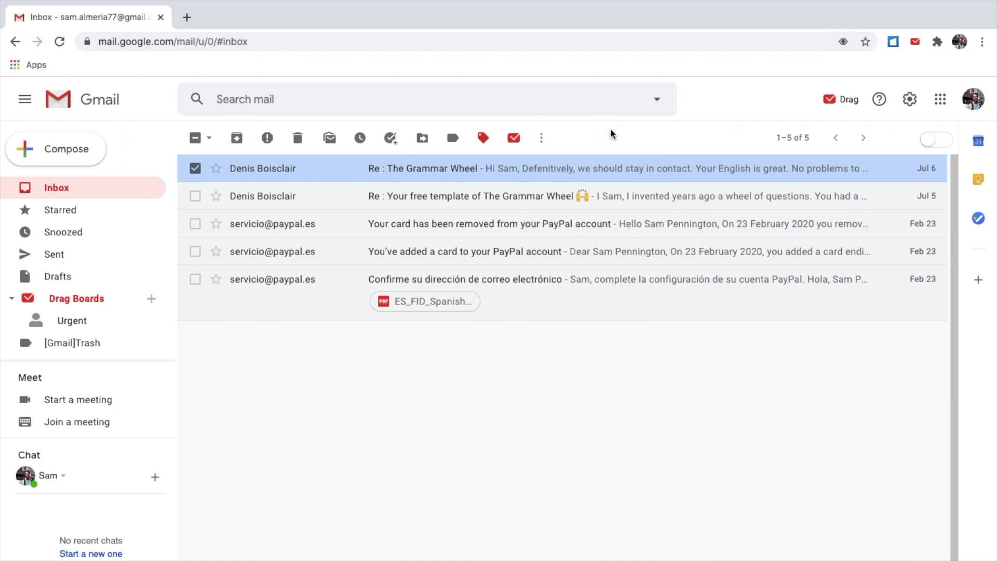
{"action": "left_click", "coordinate": [933, 141]}
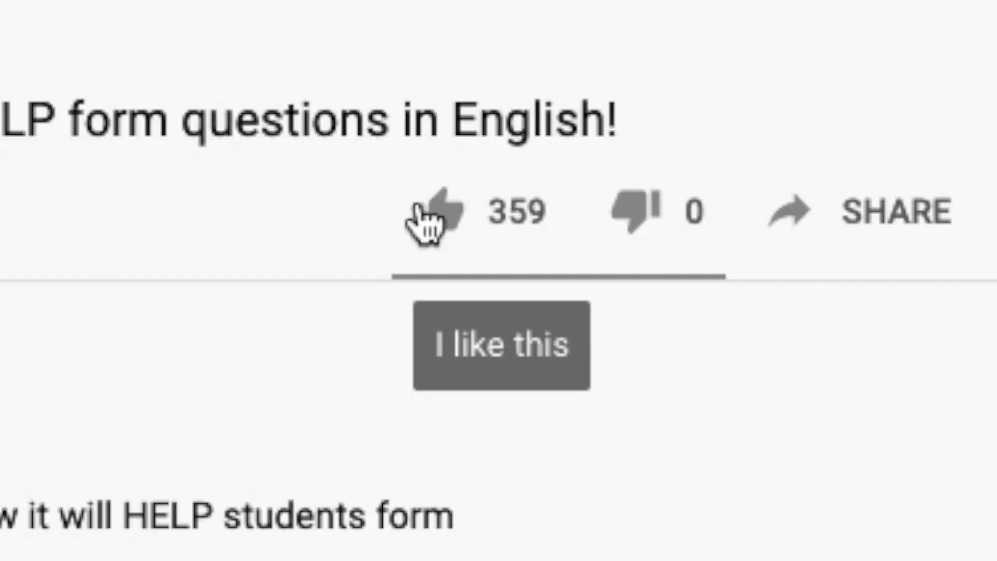
Give the YouTube video a thumbs-up, bringing it to 360 likes, and subscribe to its channel
{"action": "left_click", "coordinate": [438, 218]}
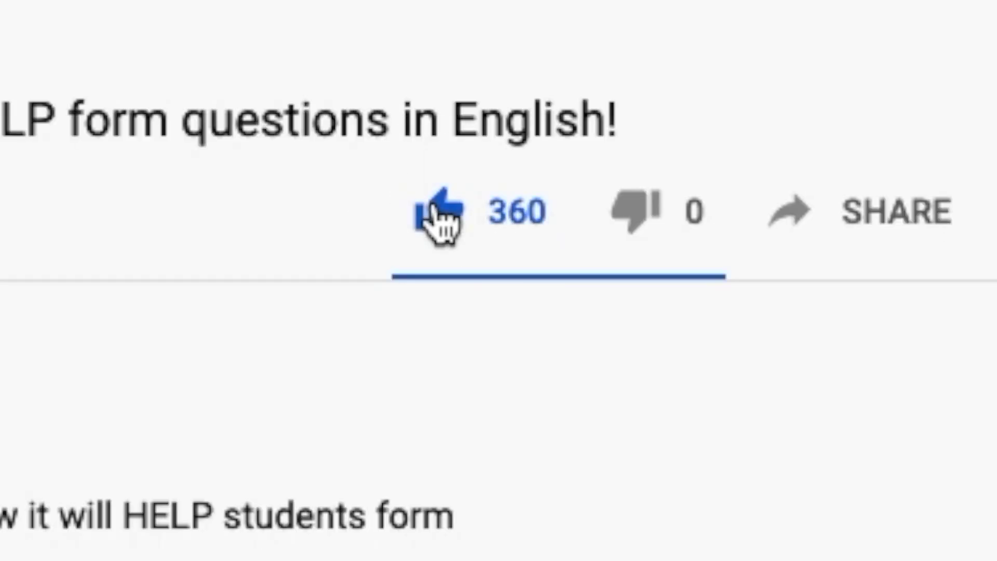
{"action": "left_click", "coordinate": [784, 250]}
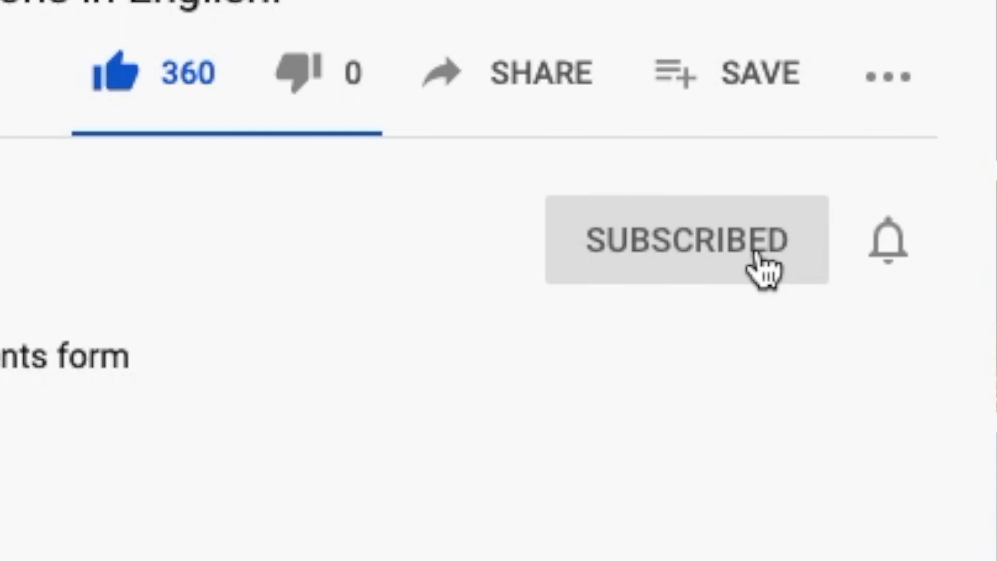